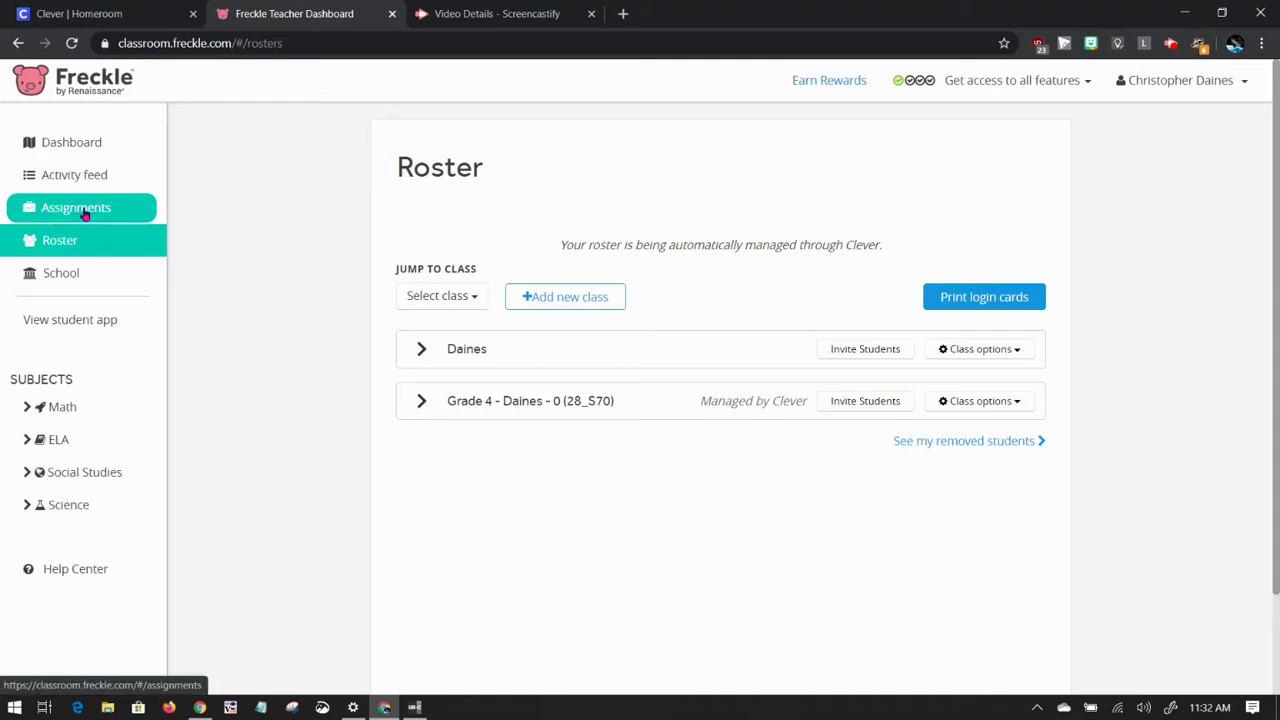
# Step: Open the class's Assignments page and confirm it lists no Math assignments yet
pyautogui.click(85, 213)
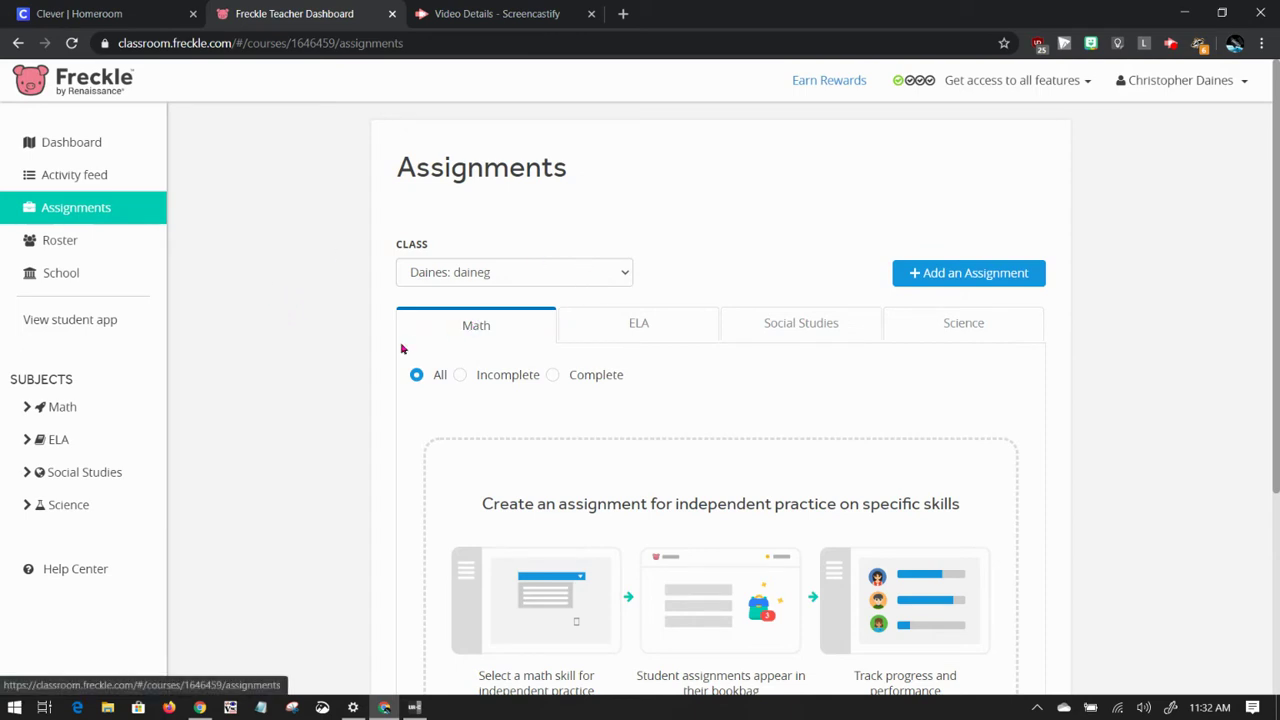
pyautogui.scroll(-2, 386, 446)
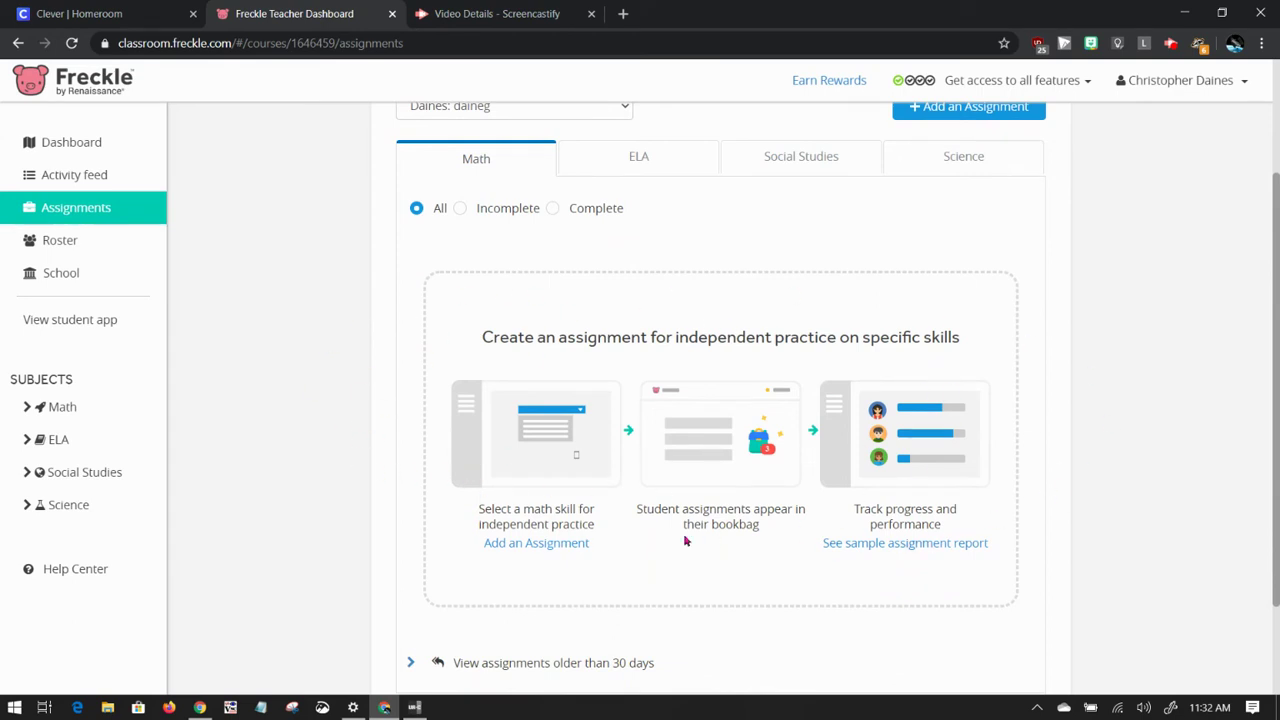
pyautogui.scroll(2, 343, 451)
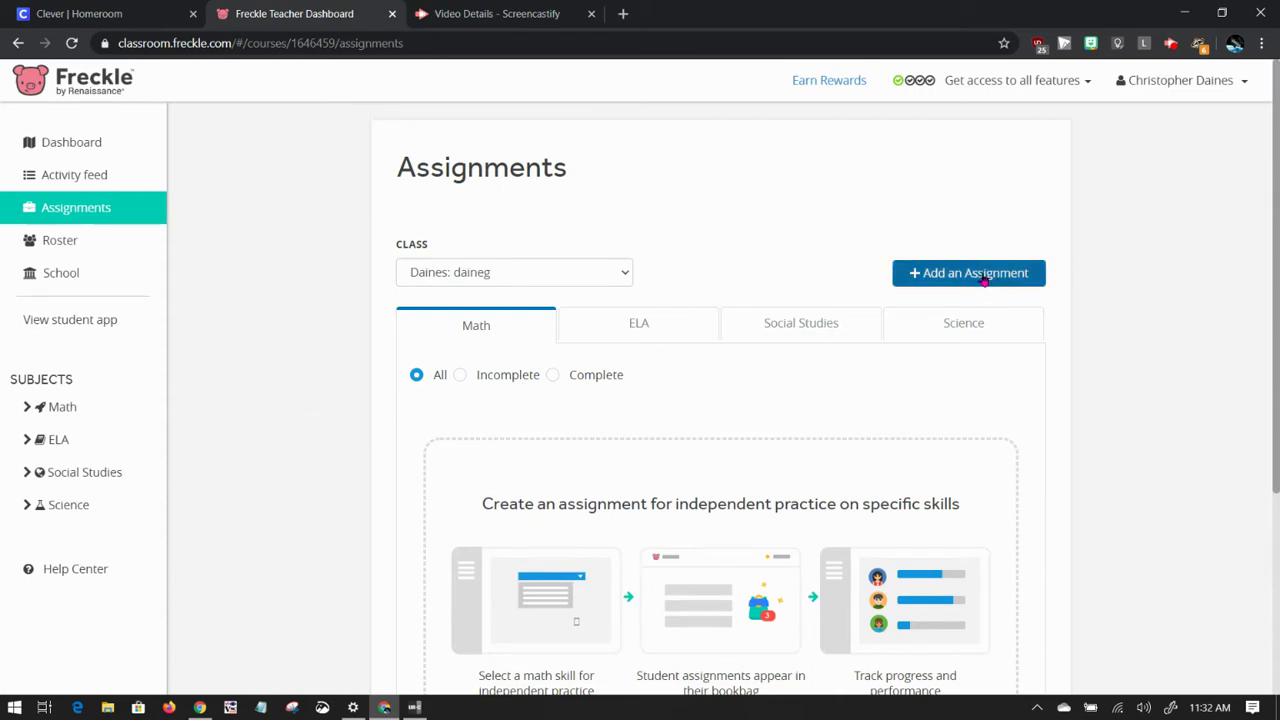
# Step: Switch to the Grade 4 class and start adding a new assignment
pyautogui.click(624, 273)
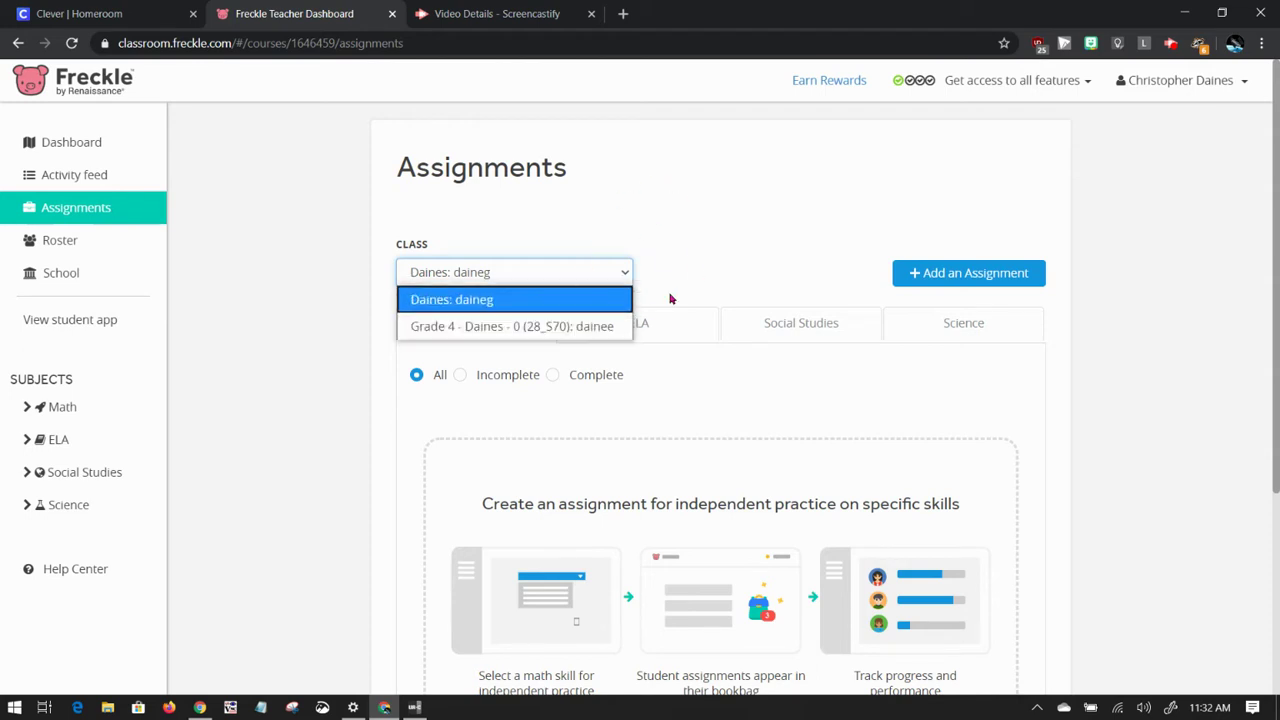
pyautogui.click(560, 327)
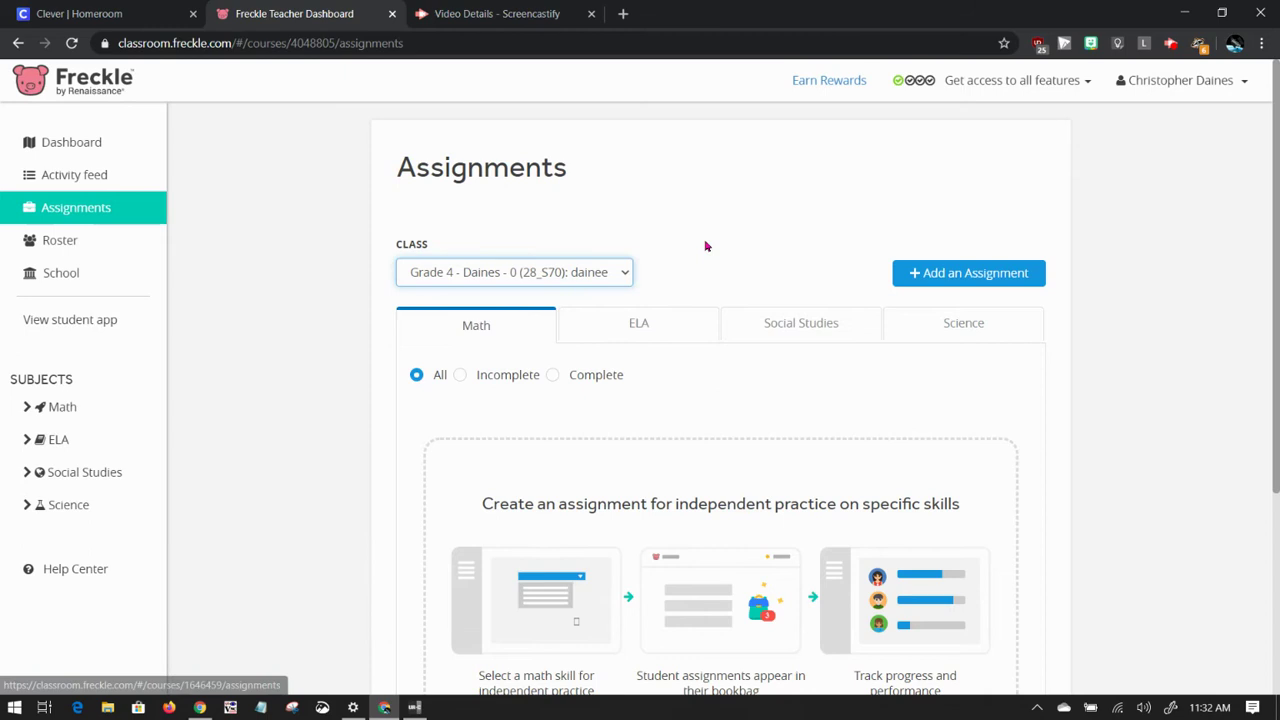
pyautogui.click(942, 270)
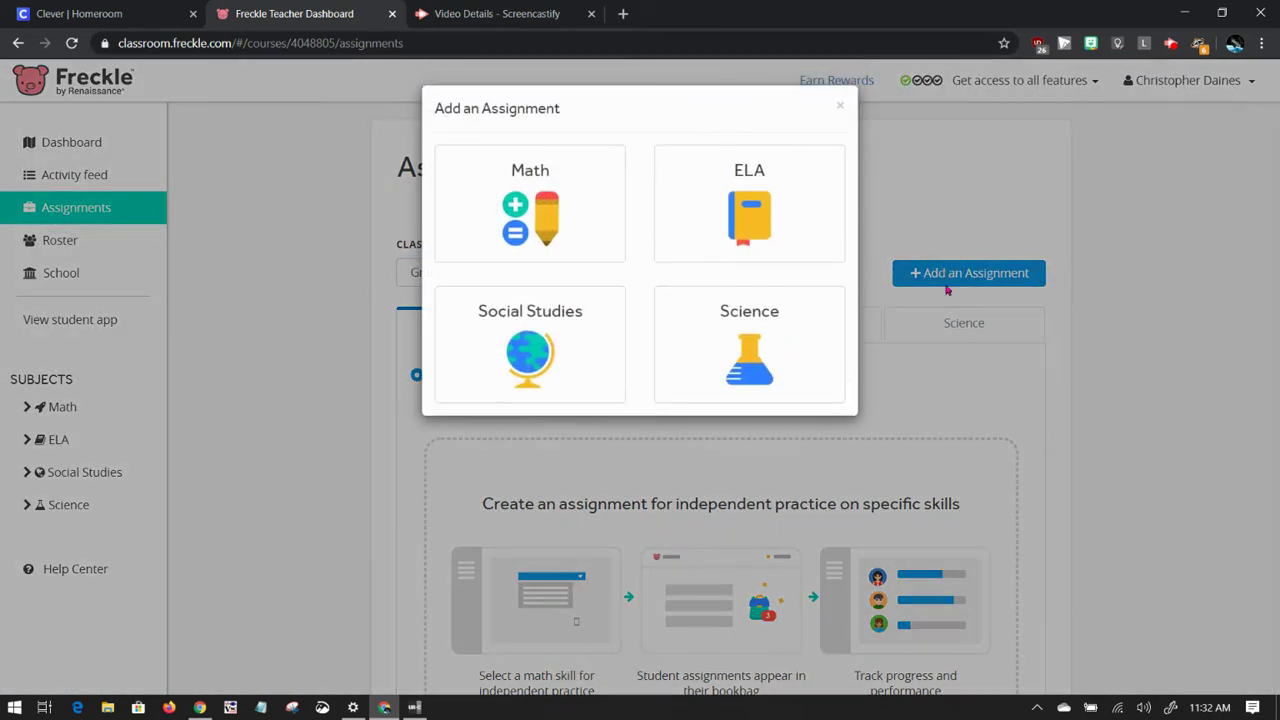
# Step: Choose Math as the subject of the new assignment
pyautogui.click(527, 215)
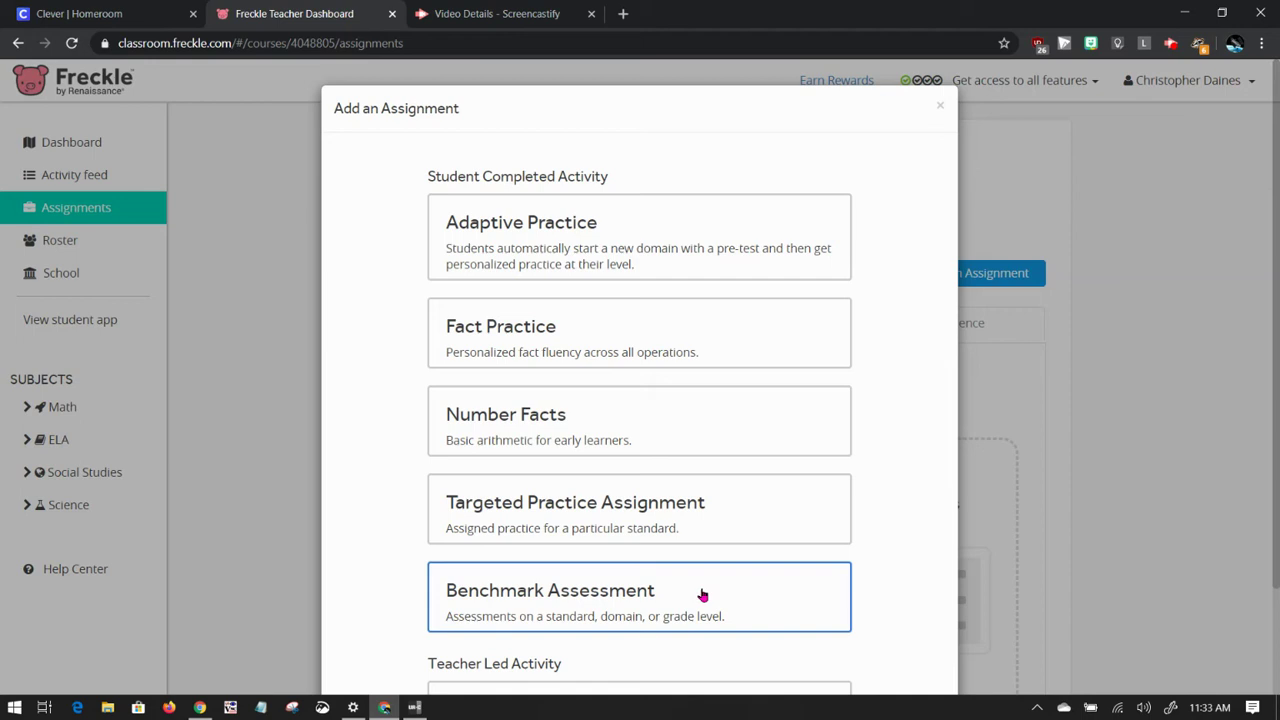
pyautogui.scroll(-1, 780, 592)
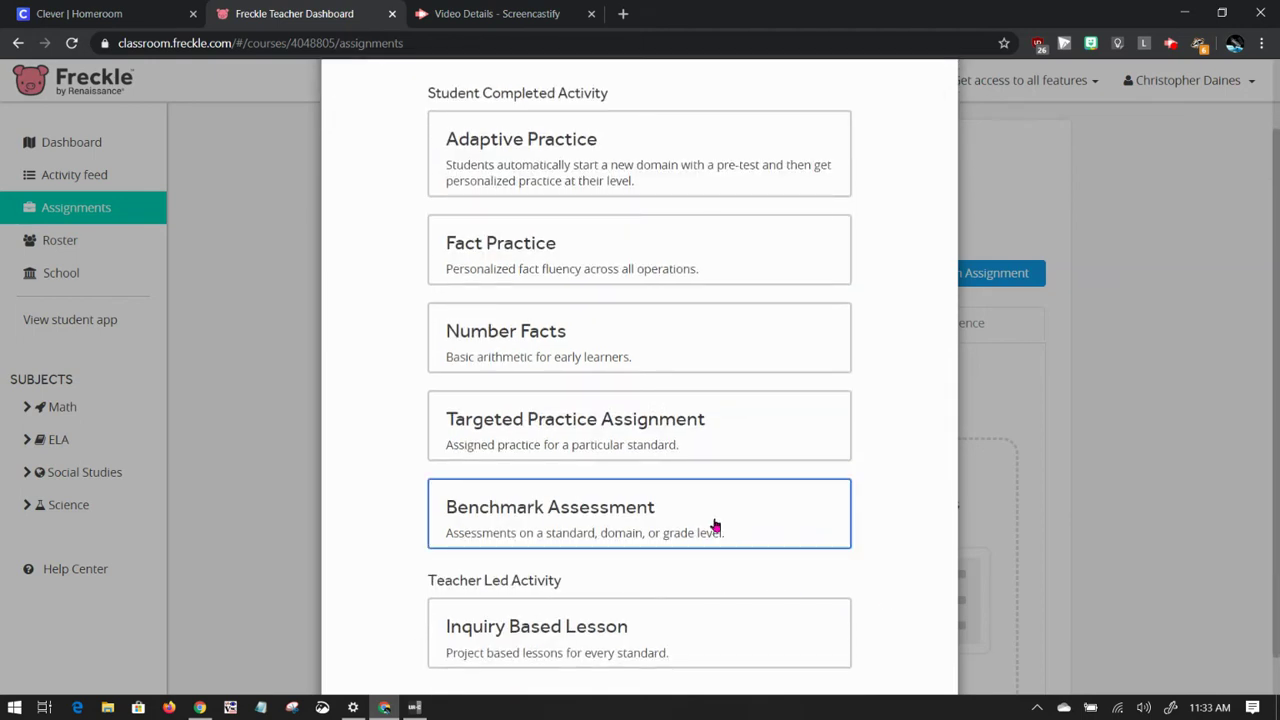
pyautogui.scroll(-1, 718, 520)
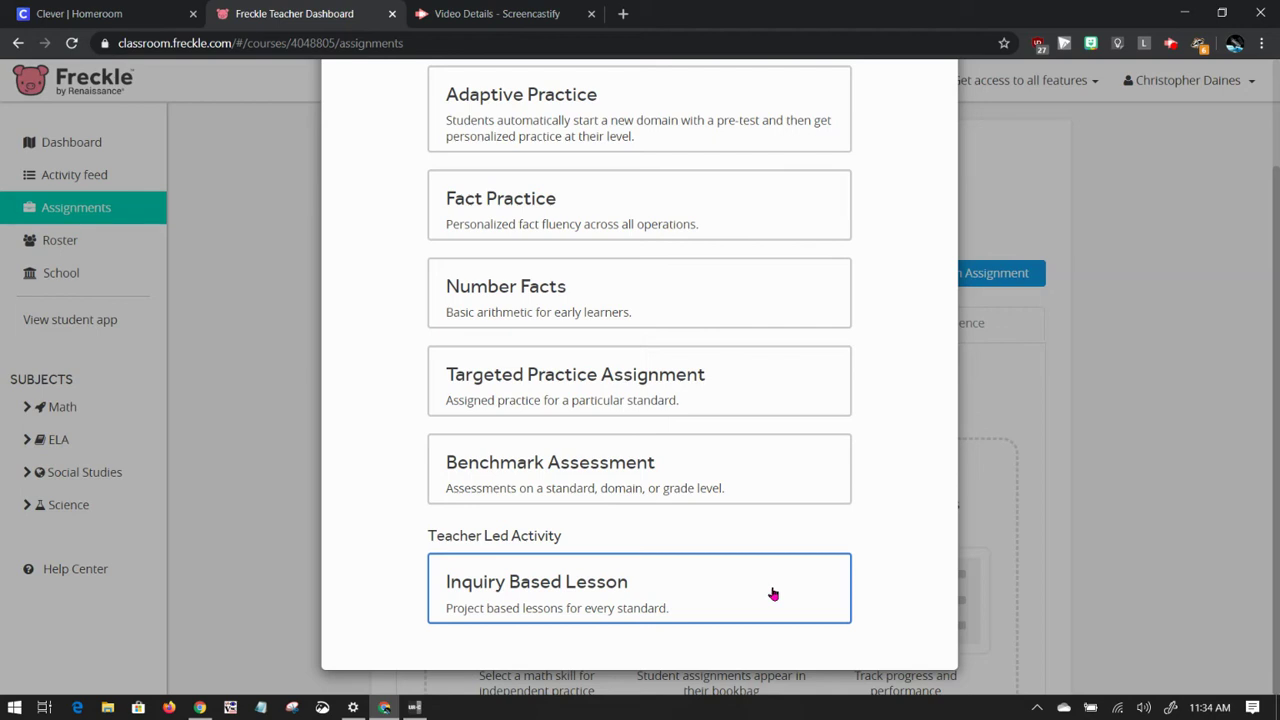
pyautogui.scroll(3, 700, 575)
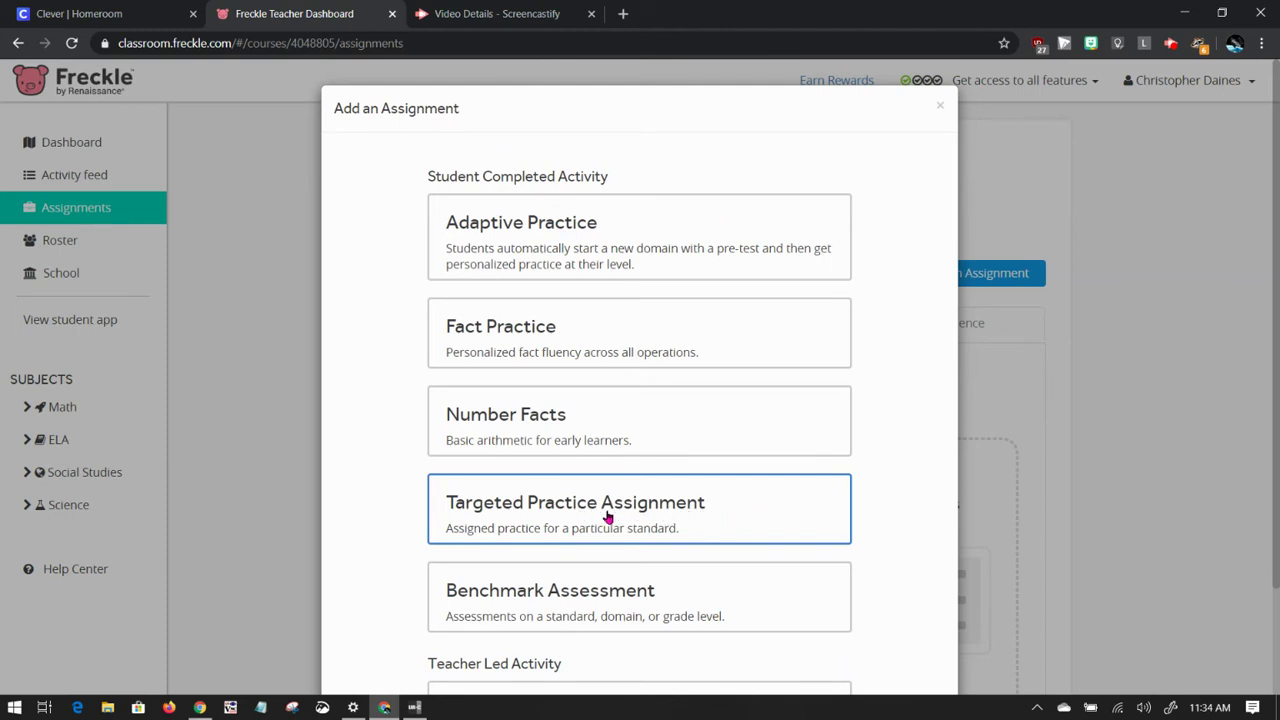
# Step: Choose Targeted Practice Assignment and turn off uBlock Origin for the Freckle site
pyautogui.click(690, 513)
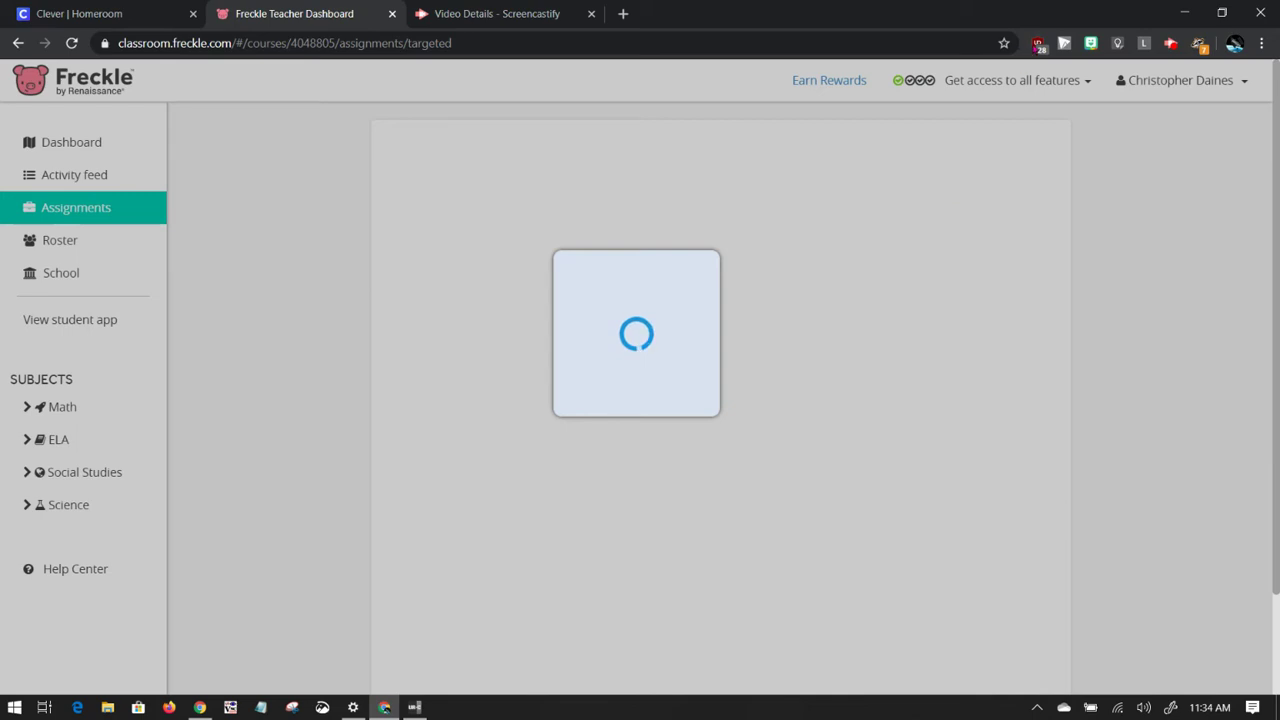
pyautogui.click(1038, 43)
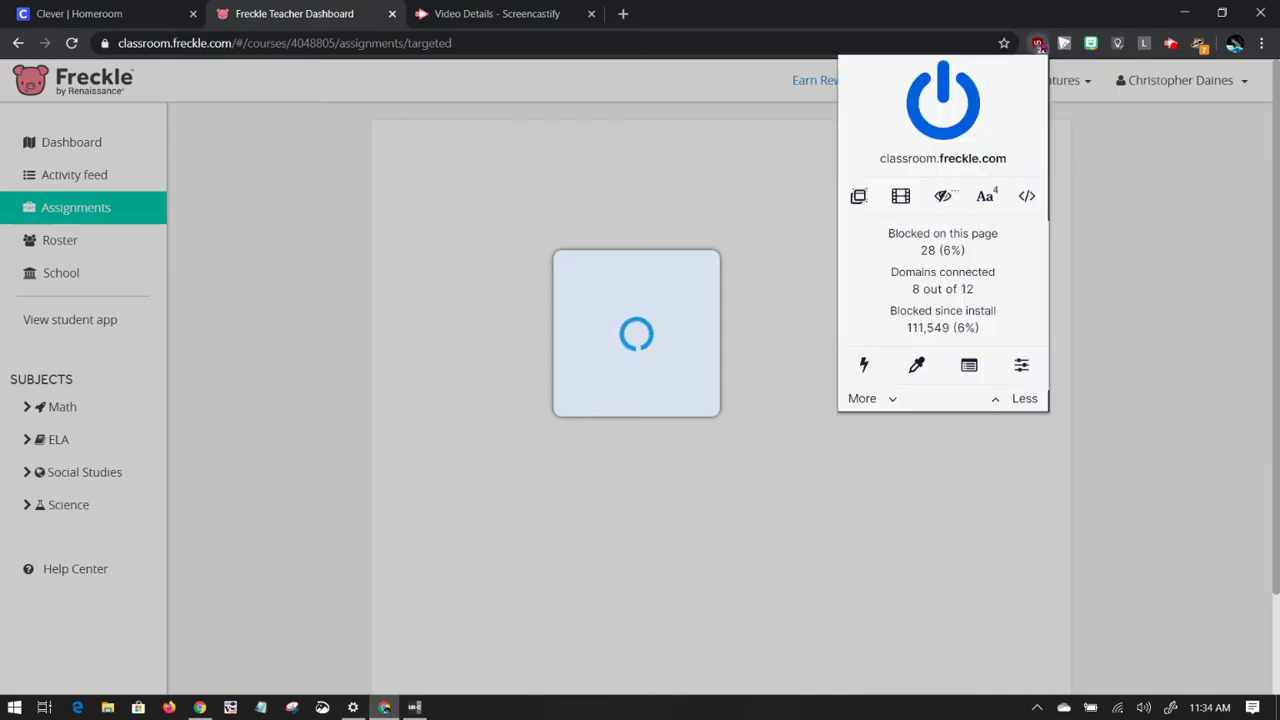
pyautogui.click(931, 94)
pyautogui.click(1038, 43)
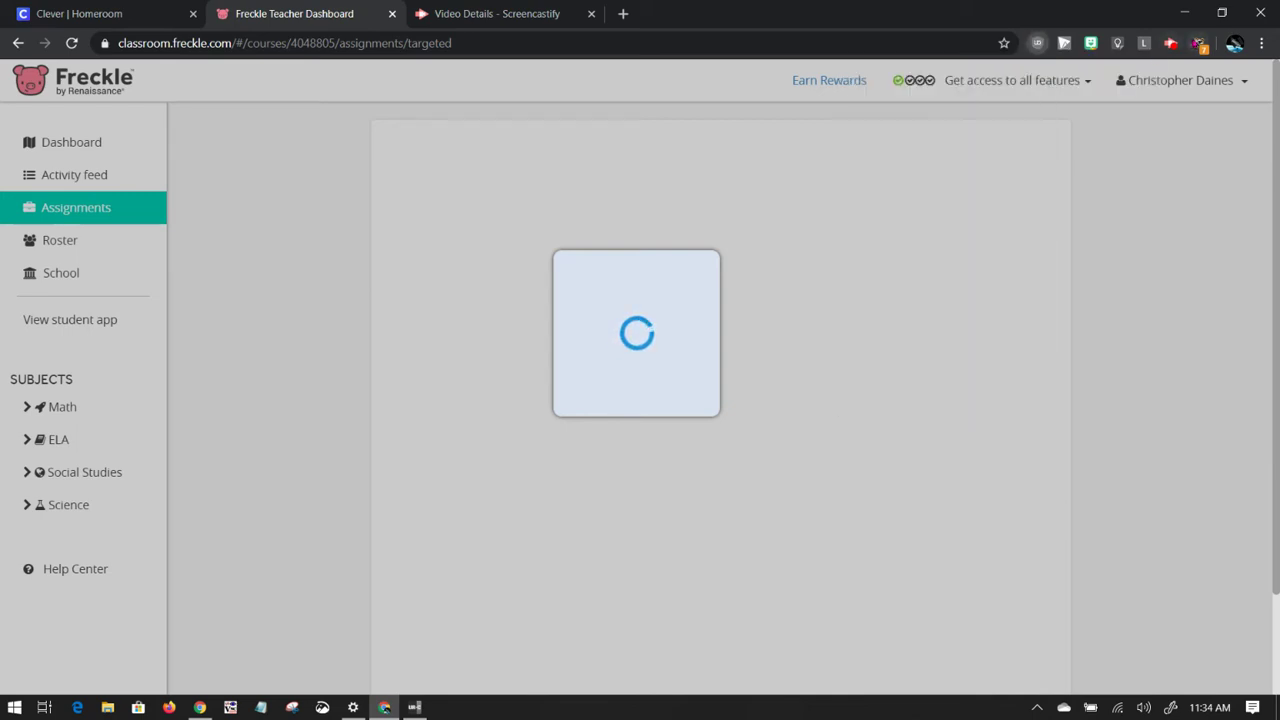
pyautogui.click(1197, 43)
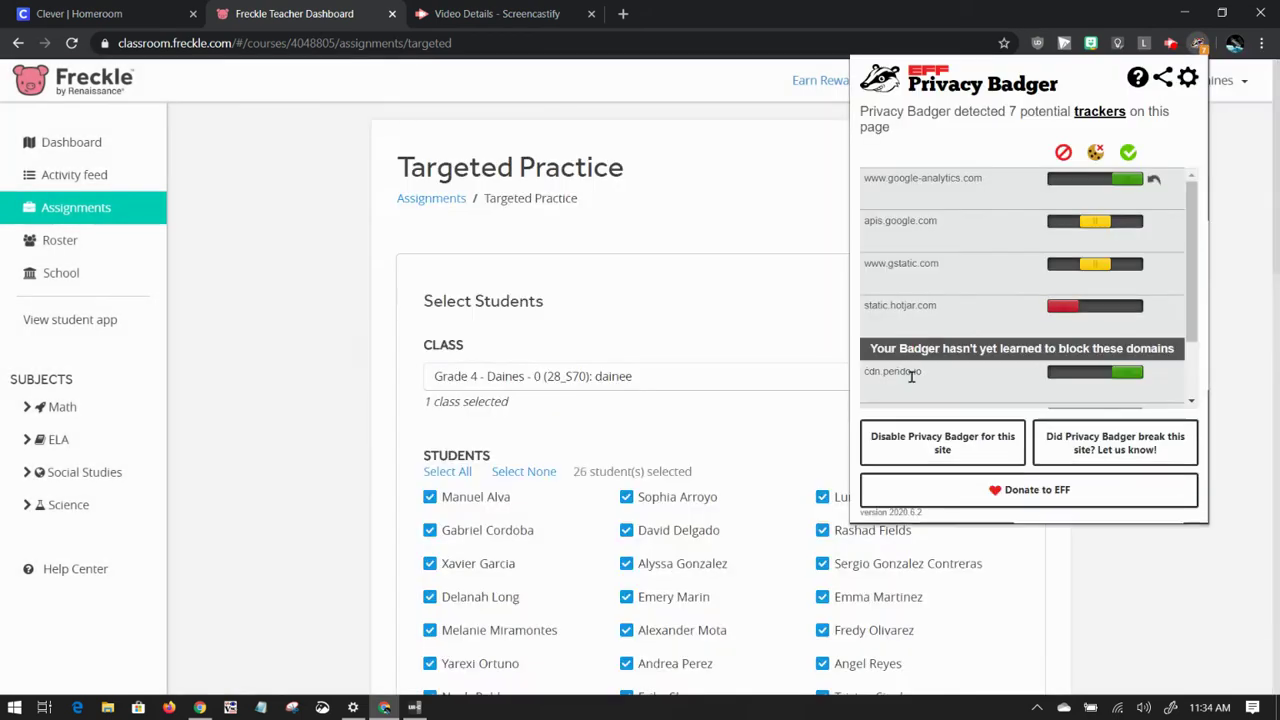
pyautogui.click(309, 340)
pyautogui.scroll(-1, 313, 342)
pyautogui.scroll(-2, 309, 346)
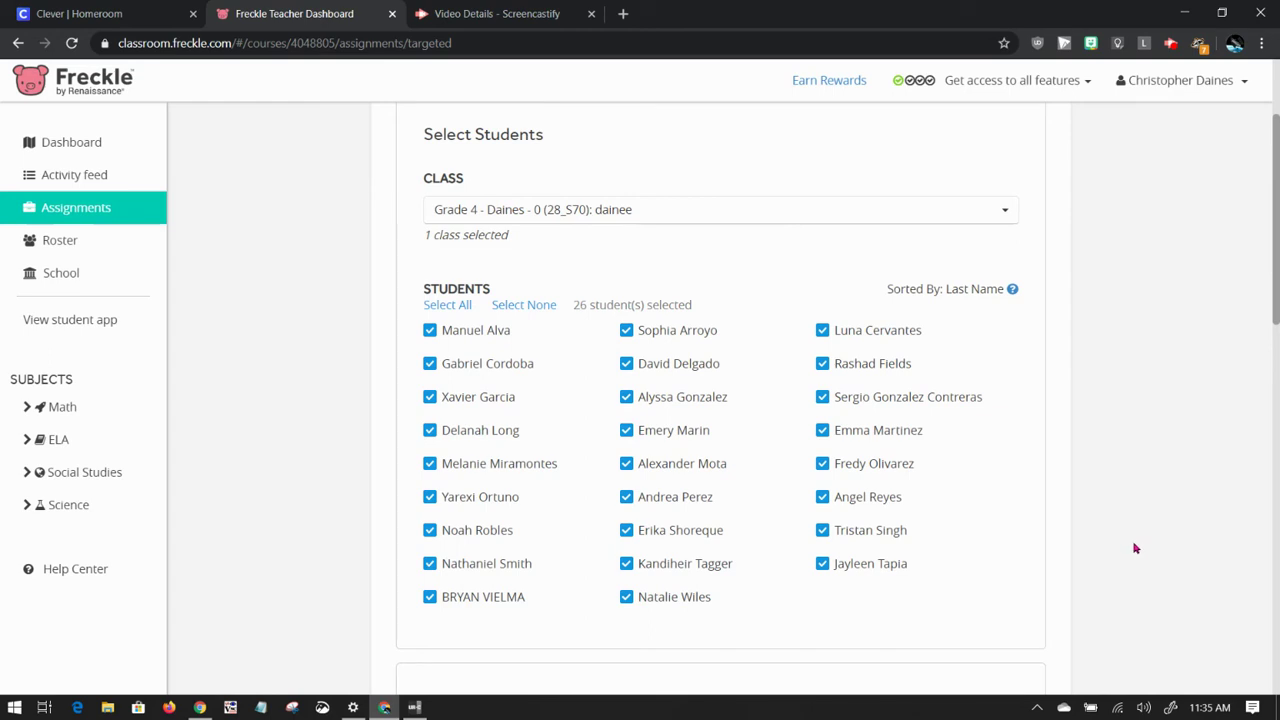
pyautogui.scroll(-2, 1060, 485)
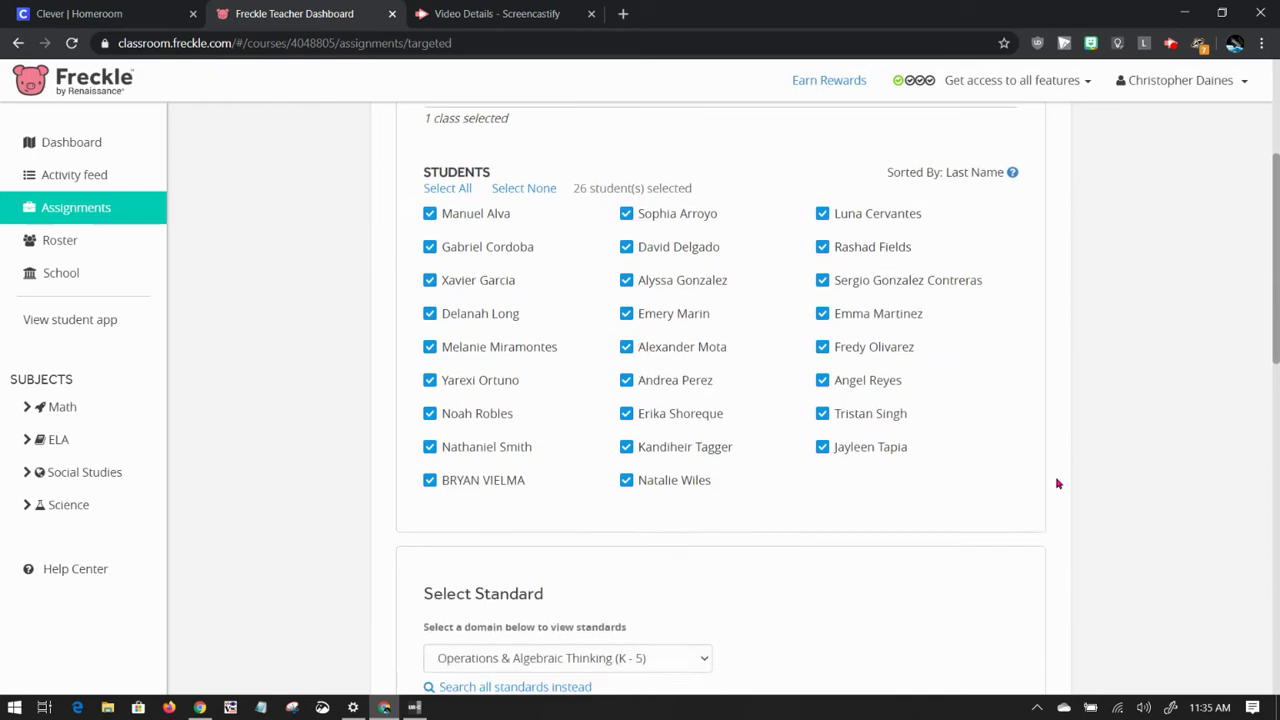
pyautogui.scroll(-3, 1106, 440)
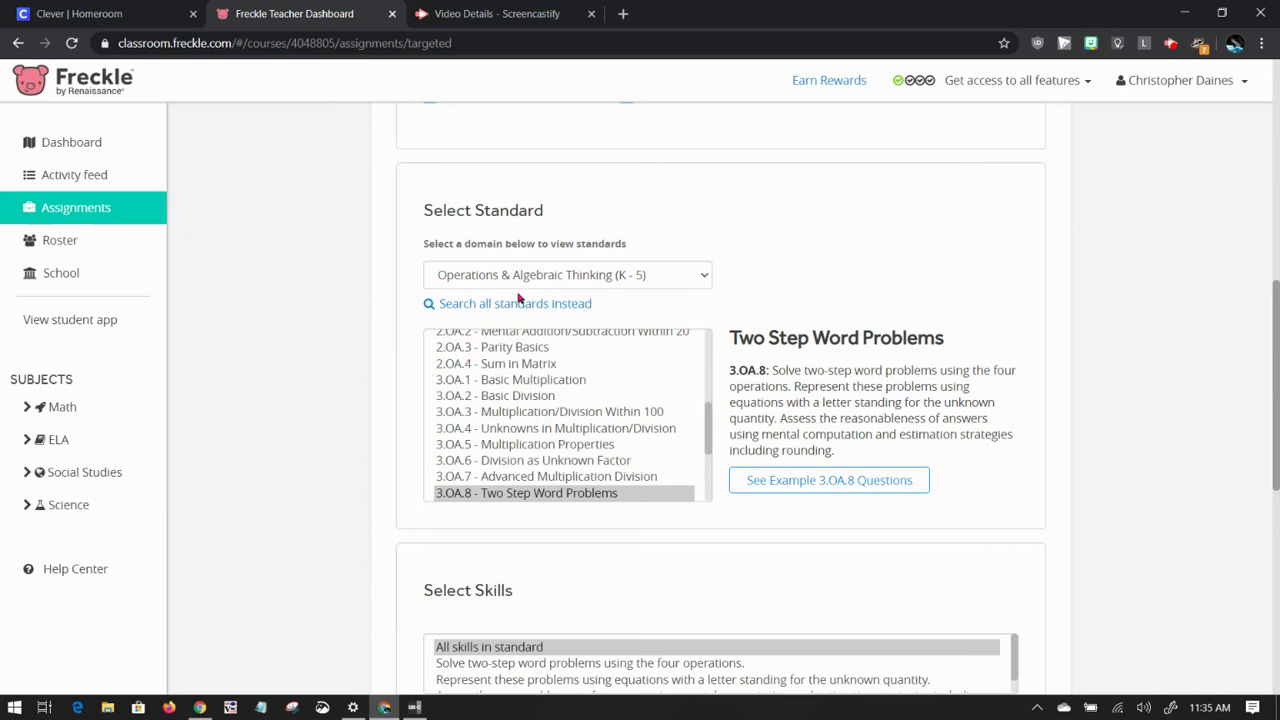
# Step: Set the standard to 3.NF.2A Unit Fractions on Number Line under Fractions (3 - 5)
pyautogui.click(697, 277)
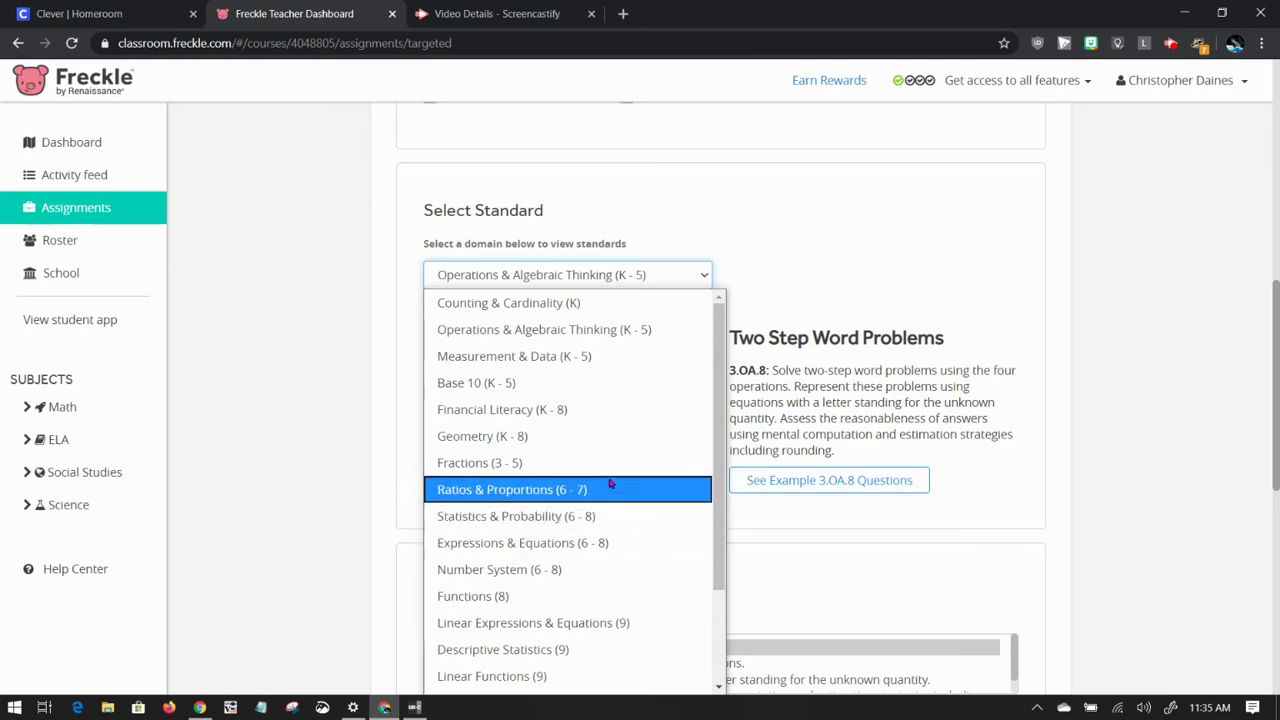
pyautogui.click(487, 467)
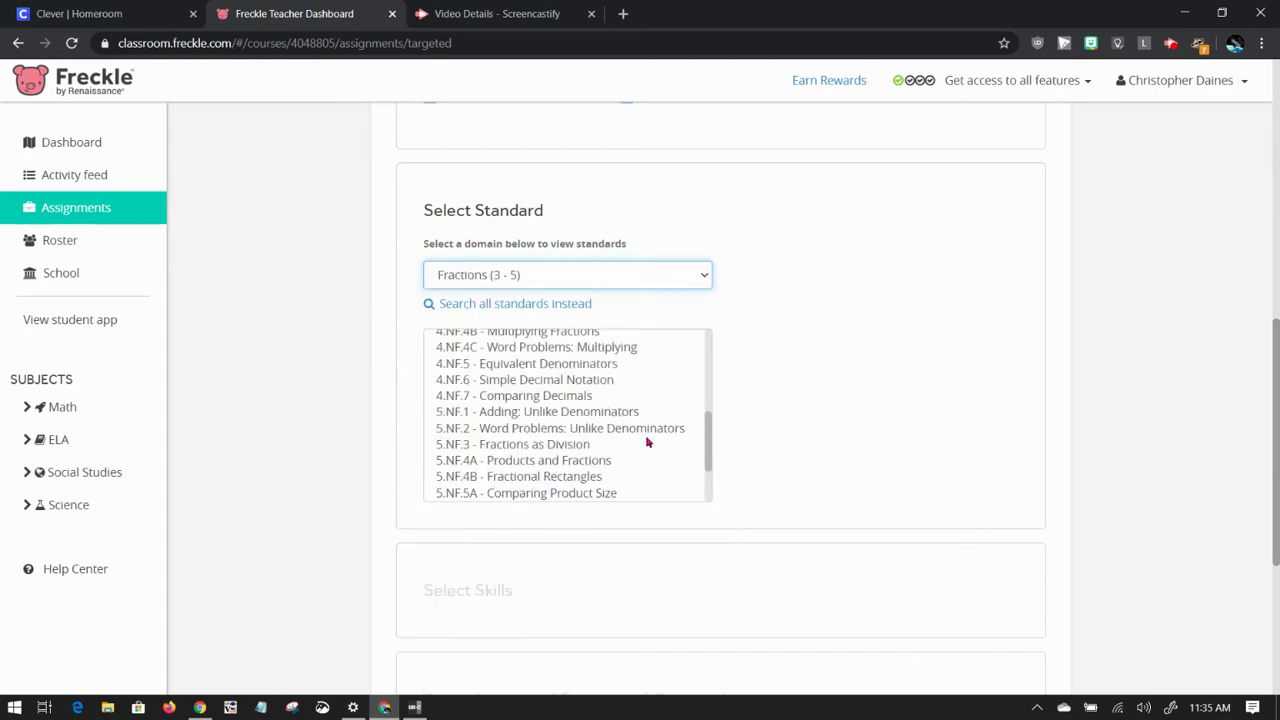
pyautogui.scroll(5, 572, 405)
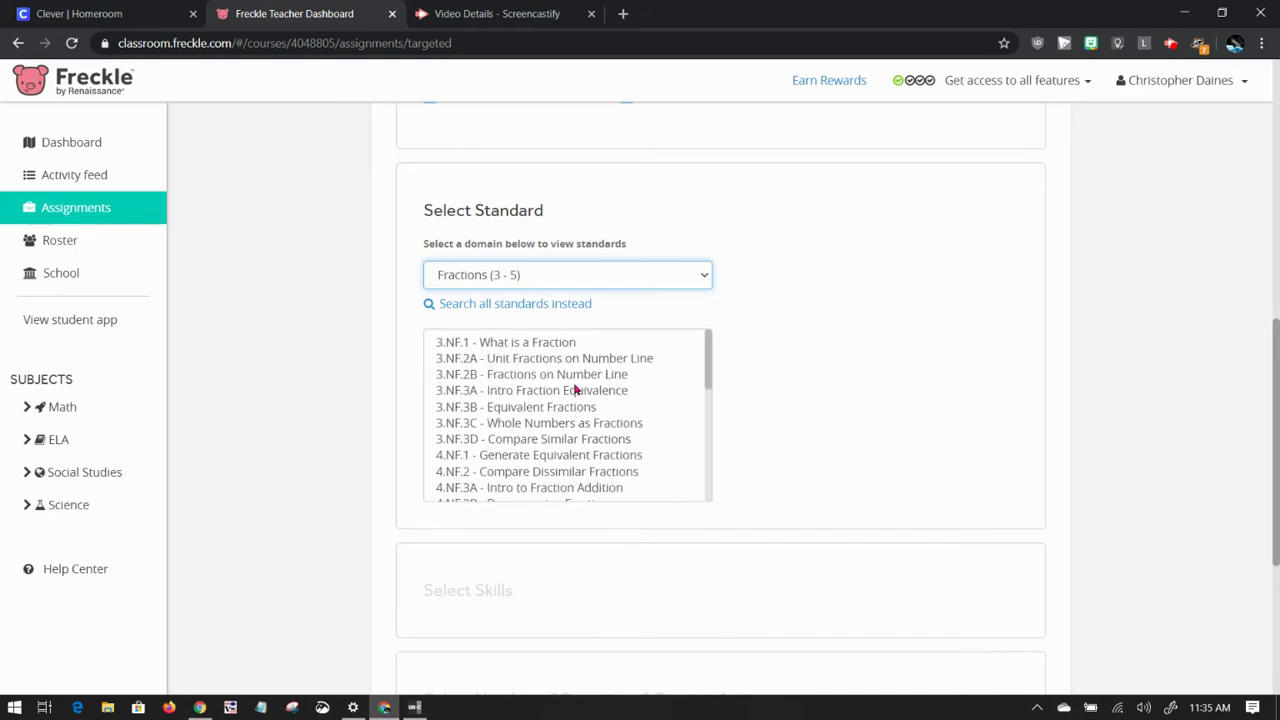
pyautogui.scroll(1, 575, 390)
pyautogui.moveTo(711, 441)
pyautogui.mouseDown()
pyautogui.moveTo(708, 570)
pyautogui.moveTo(711, 432)
pyautogui.mouseUp()
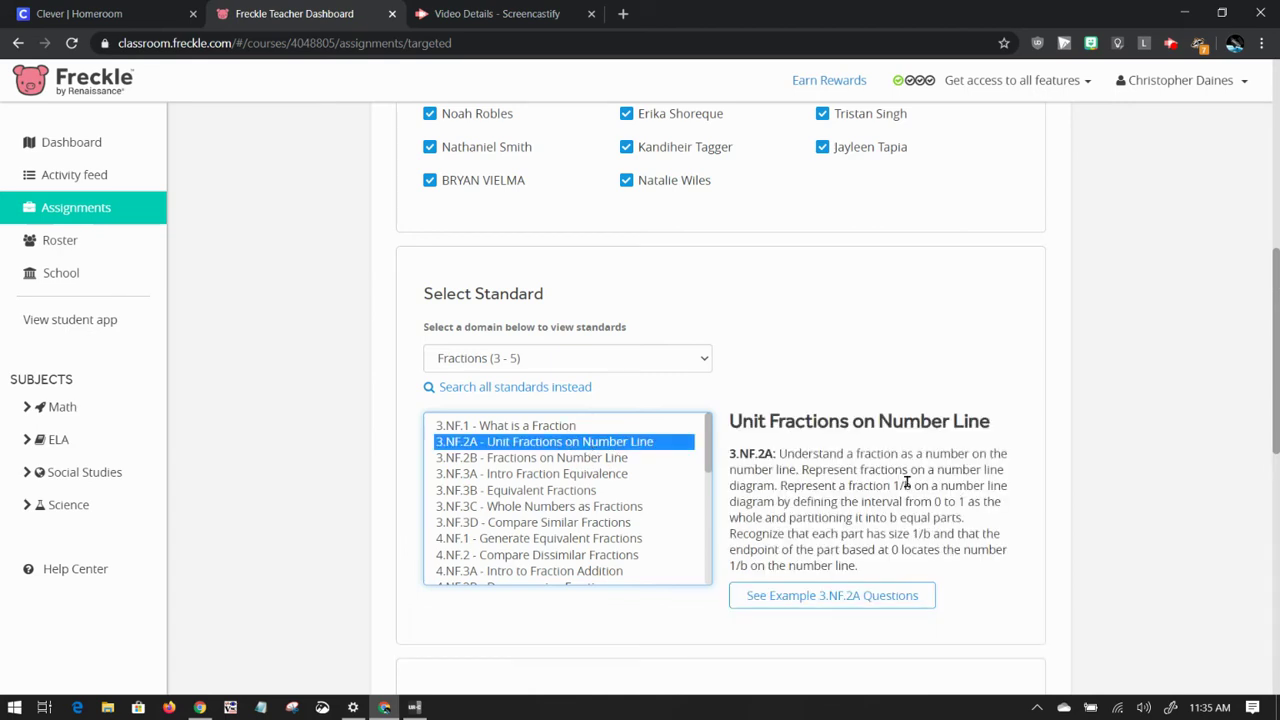
pyautogui.moveTo(776, 469); pyautogui.dragTo(943, 549)
pyautogui.click(943, 549)
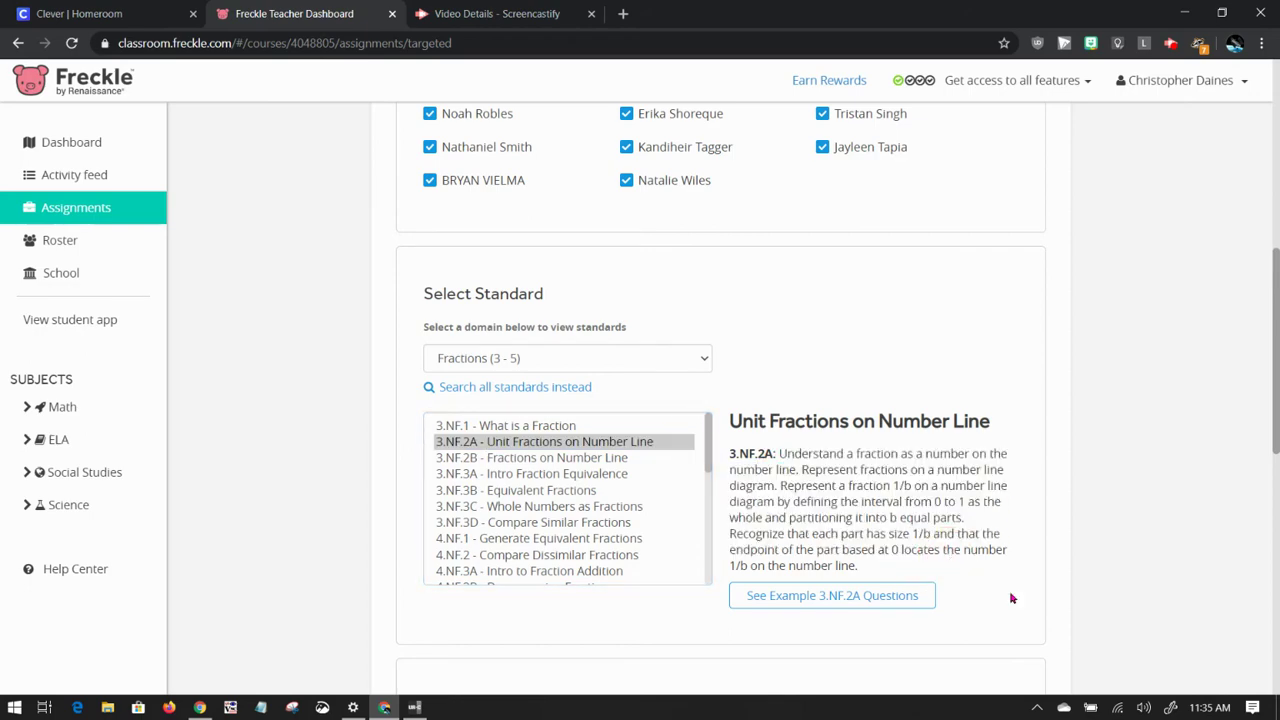
pyautogui.click(862, 596)
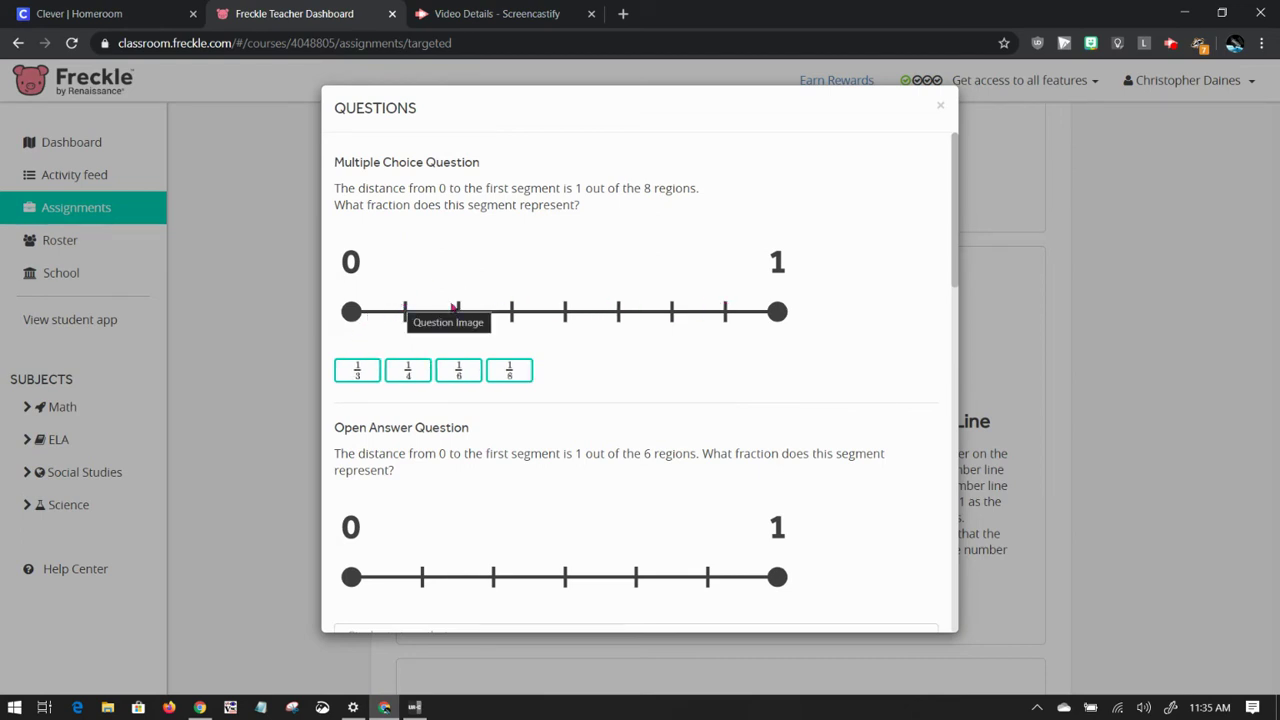
pyautogui.scroll(-3, 828, 414)
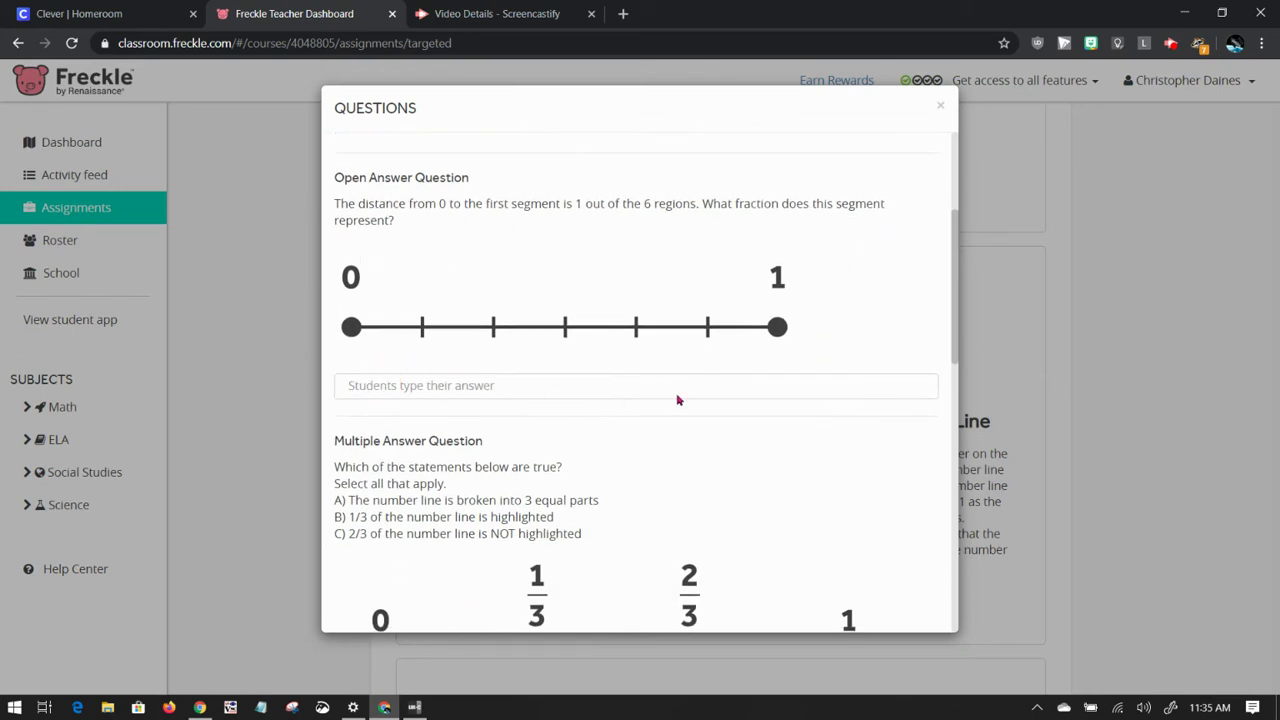
pyautogui.scroll(-3, 656, 452)
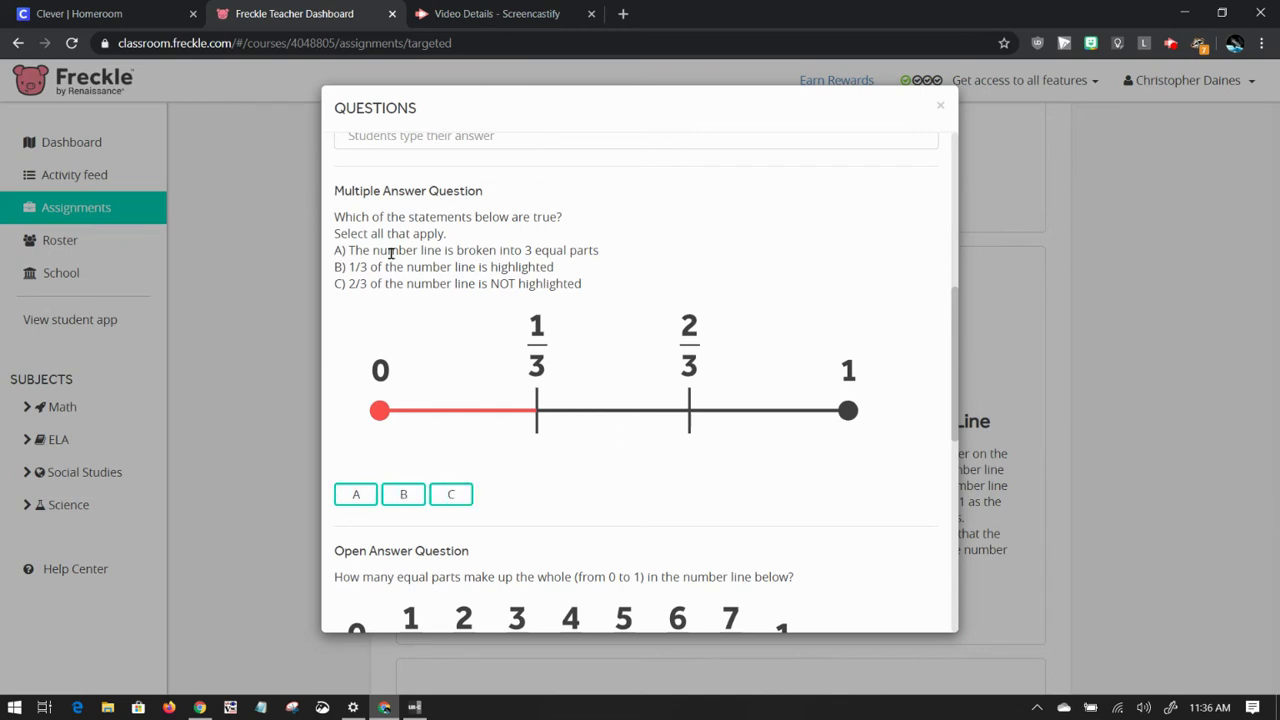
pyautogui.scroll(-3, 686, 469)
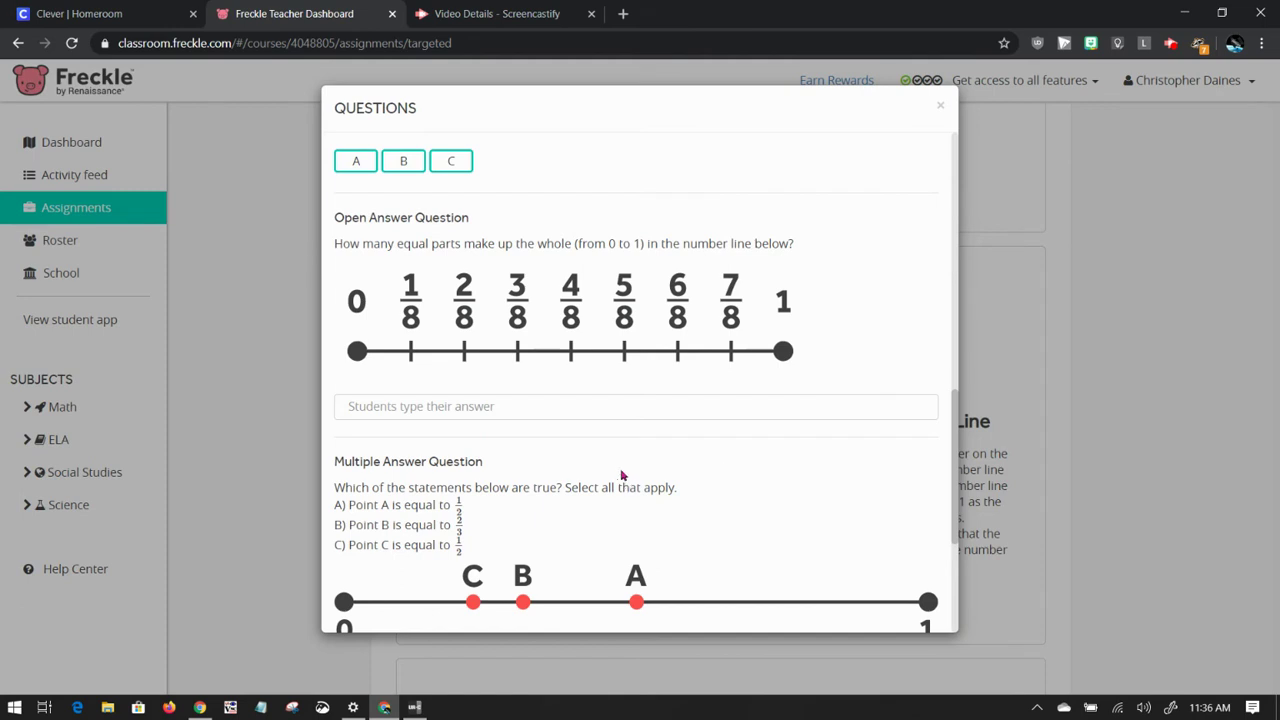
pyautogui.scroll(-2, 620, 468)
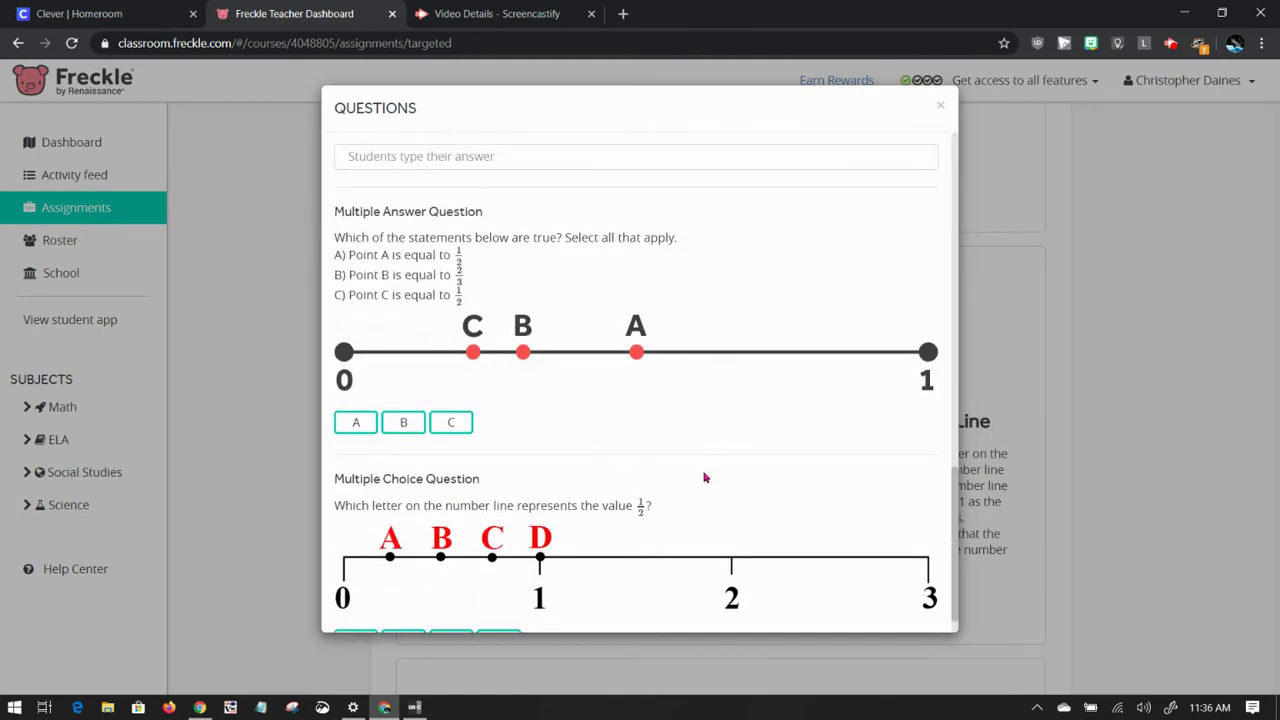
pyautogui.scroll(-1, 704, 474)
pyautogui.scroll(6, 704, 474)
pyautogui.scroll(1, 704, 474)
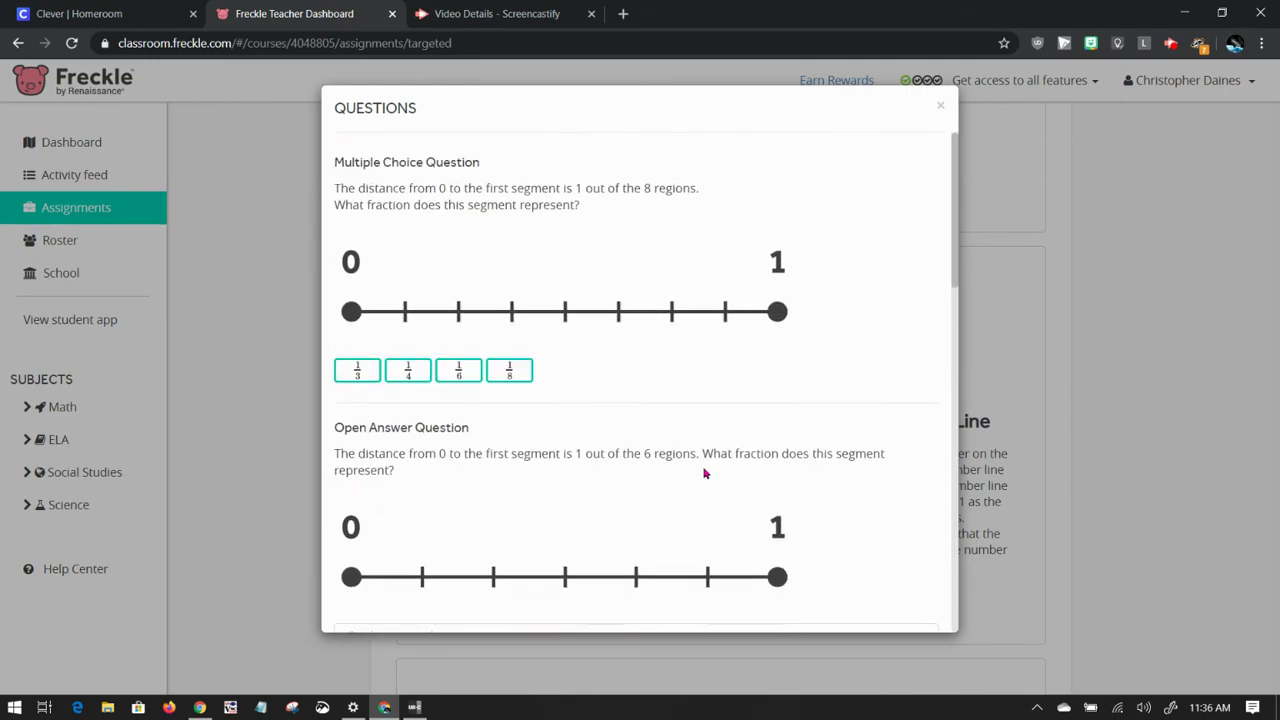
pyautogui.click(939, 105)
# Step: Compare the individual 3.NF.2A skills, such as number-line representation and partition 0 to 1
pyautogui.scroll(-3, 1093, 468)
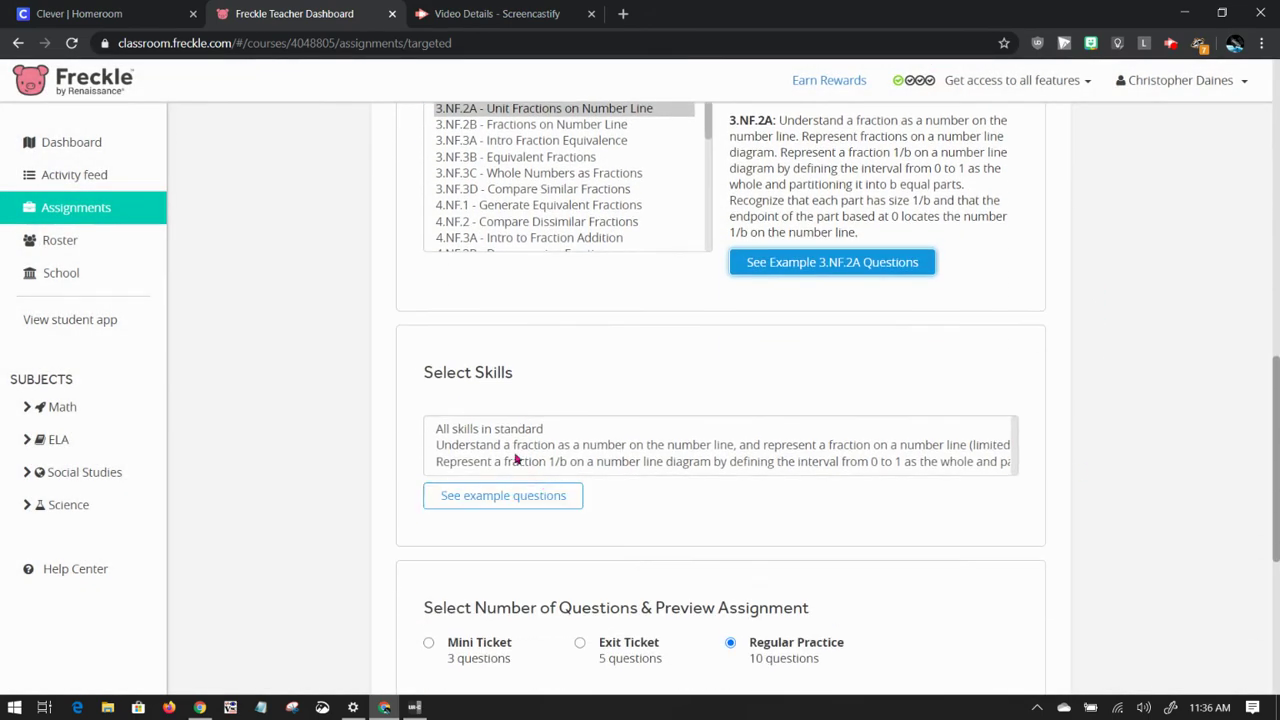
pyautogui.scroll(-2, 566, 440)
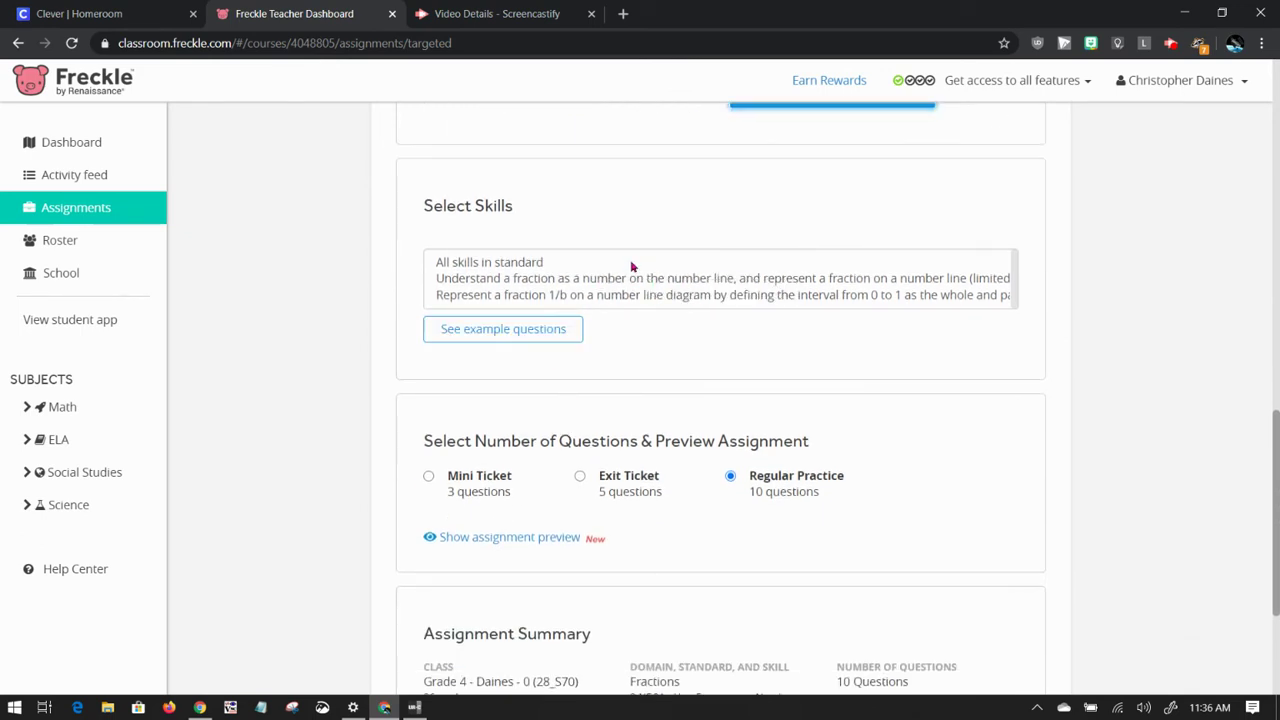
pyautogui.click(672, 284)
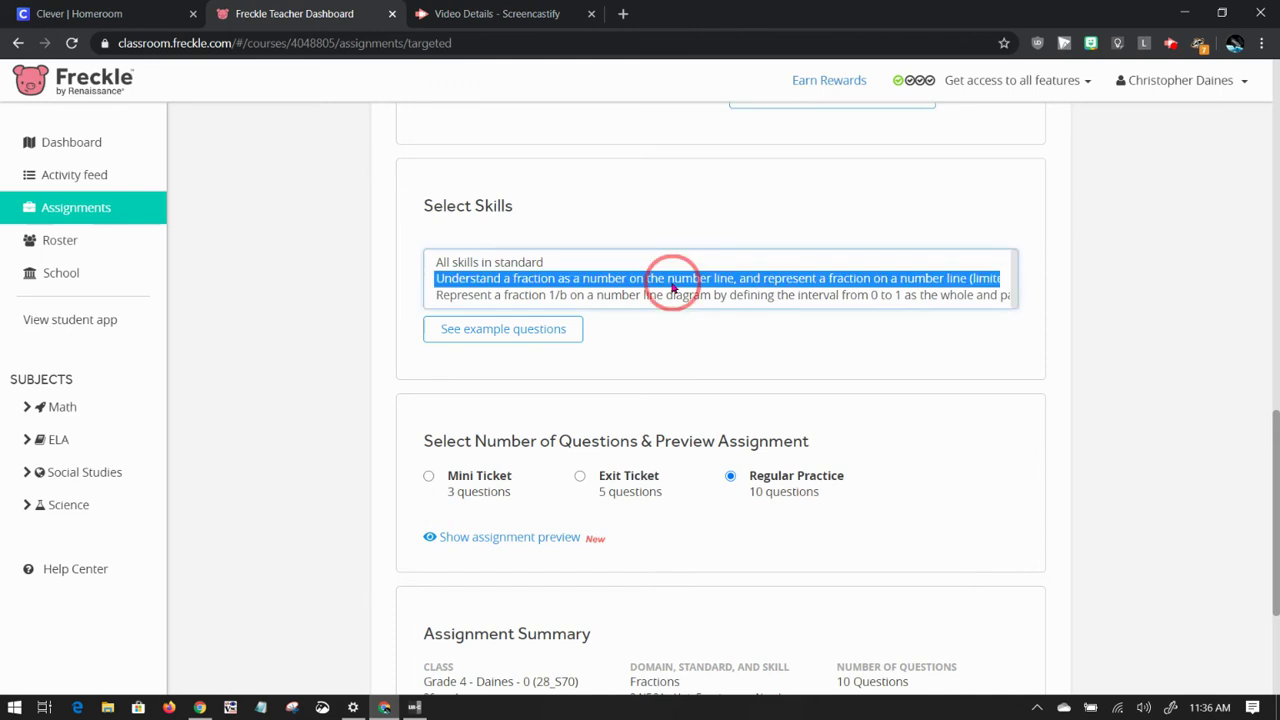
pyautogui.click(679, 295)
pyautogui.click(681, 278)
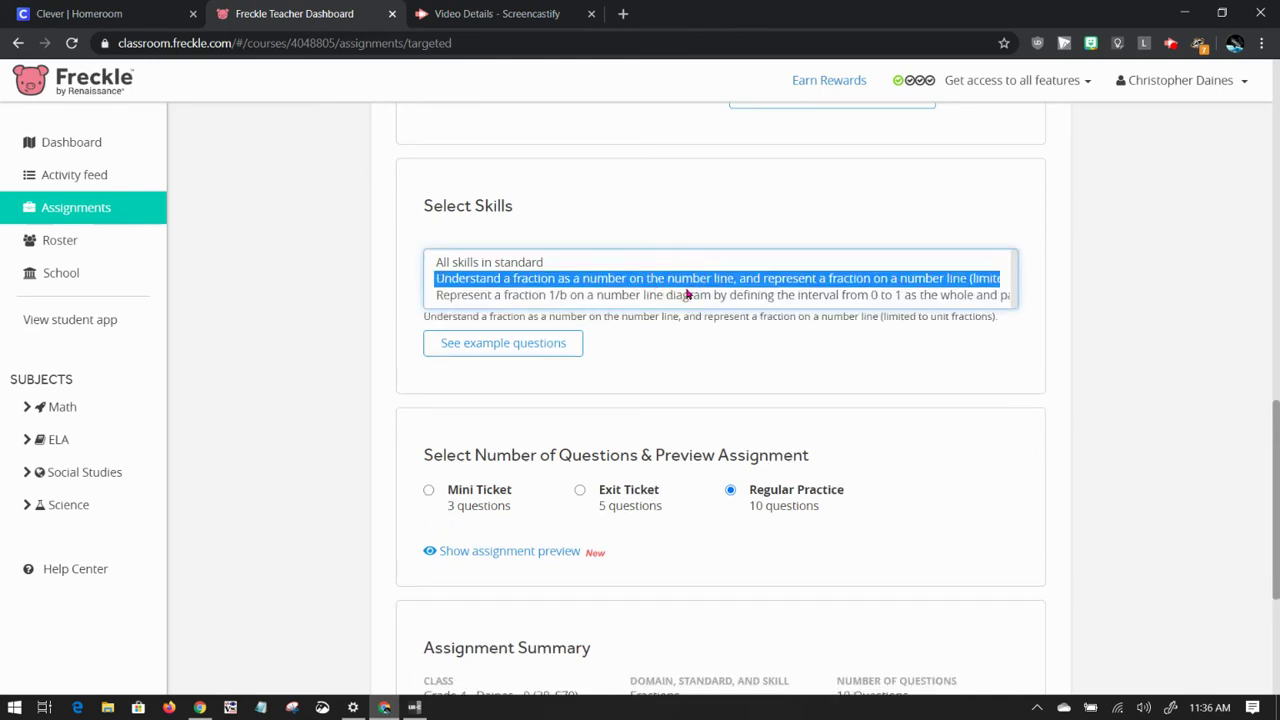
pyautogui.click(688, 294)
pyautogui.click(568, 280)
pyautogui.click(704, 297)
# Step: Choose All skills in standard and preview its example number-line questions
pyautogui.click(496, 262)
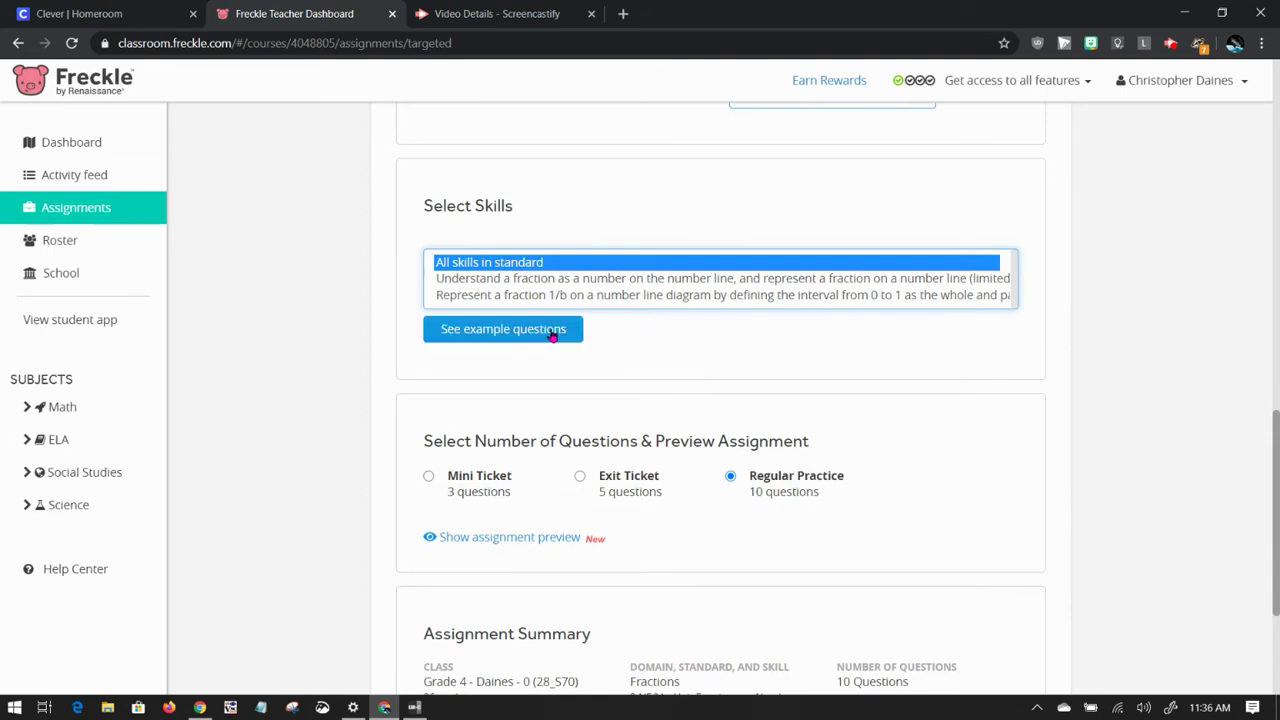
pyautogui.click(538, 333)
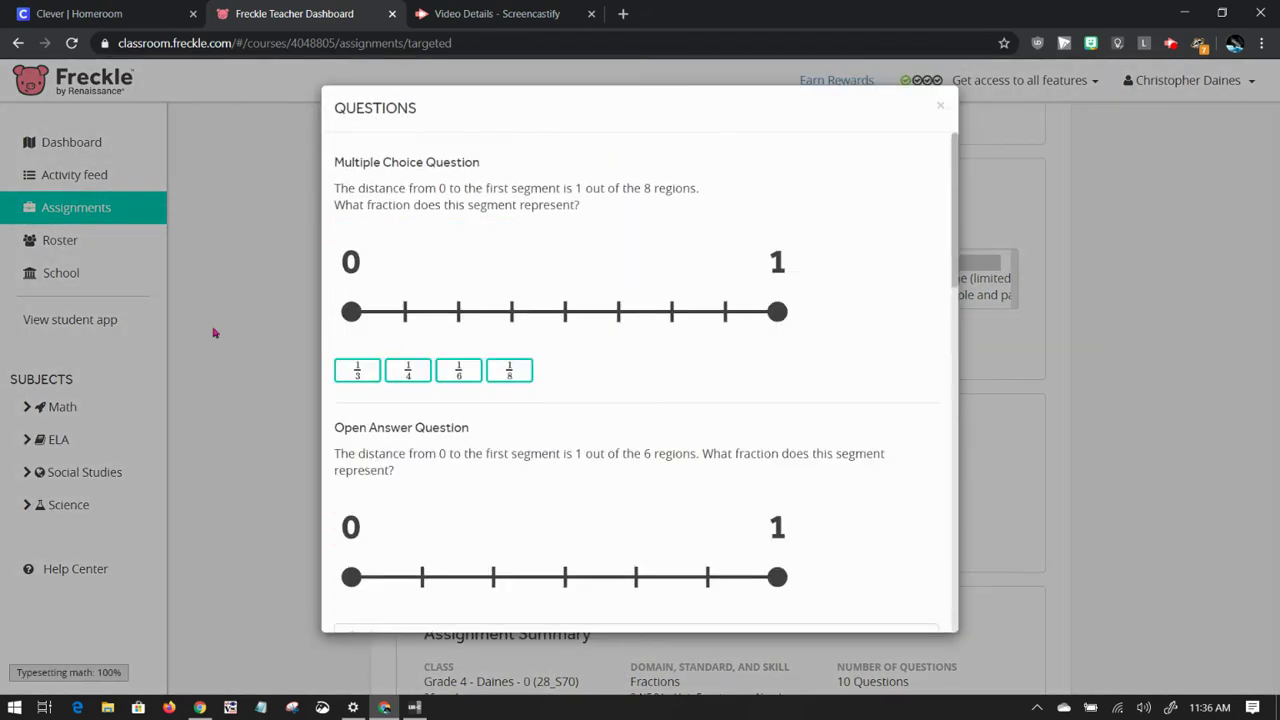
pyautogui.click(940, 104)
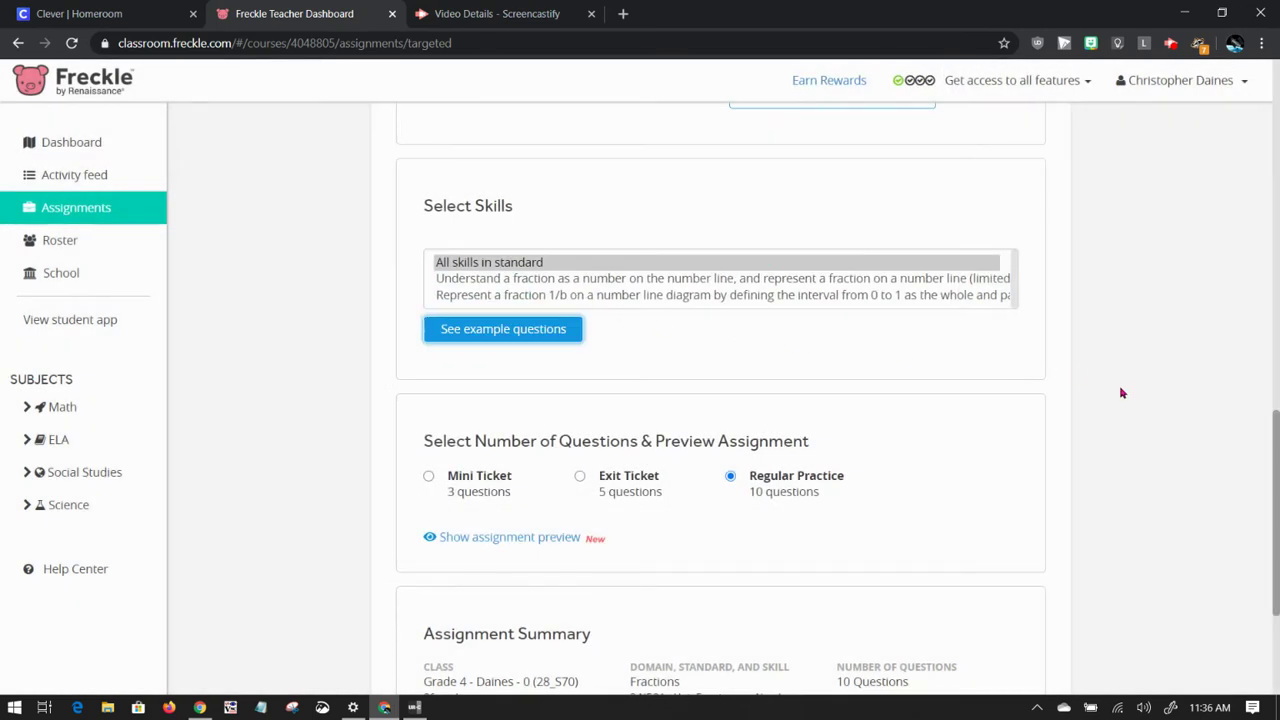
# Step: Select the 5-question Exit Ticket under Select Number of Questions
pyautogui.scroll(-2, 1110, 396)
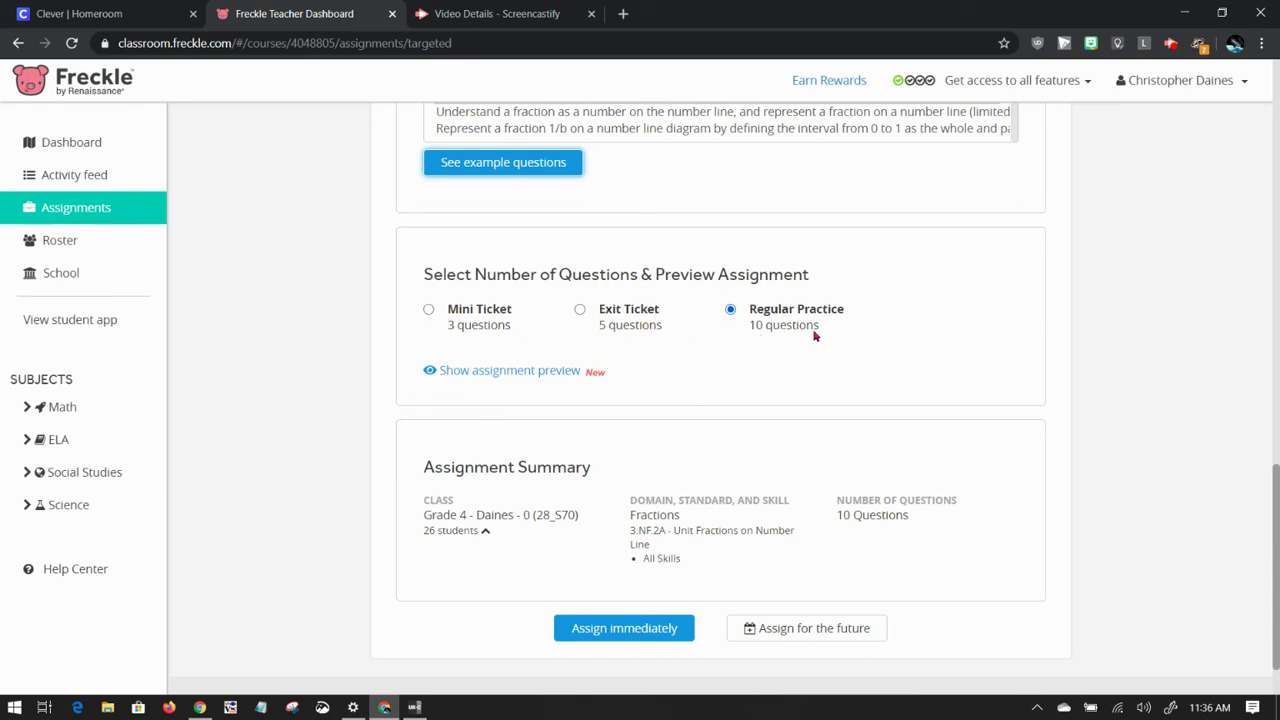
pyautogui.click(577, 311)
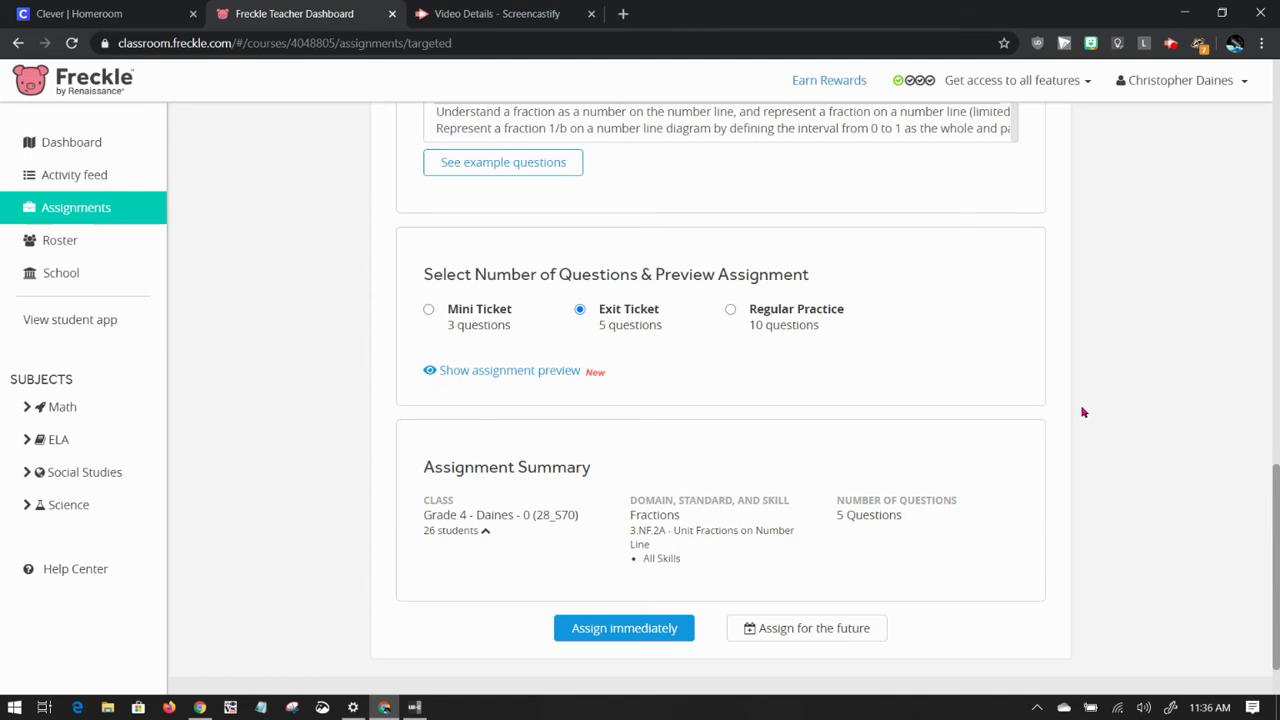
pyautogui.scroll(-1, 1081, 413)
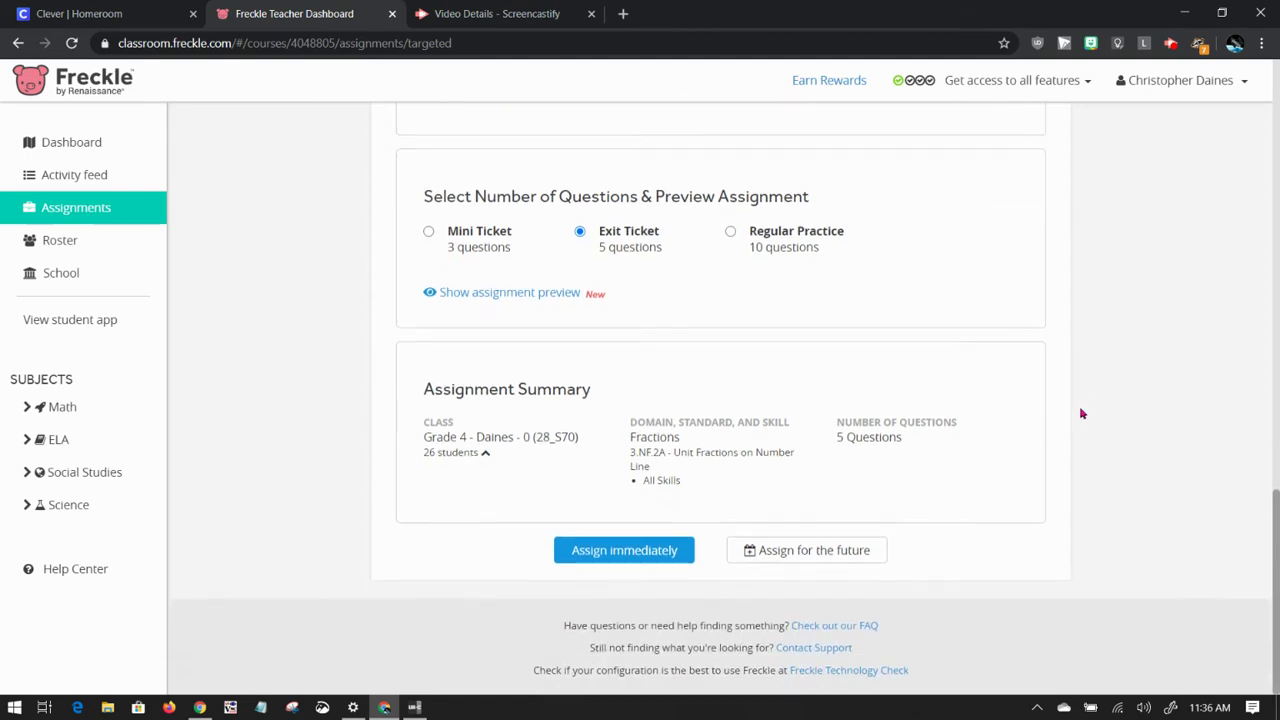
pyautogui.click(787, 555)
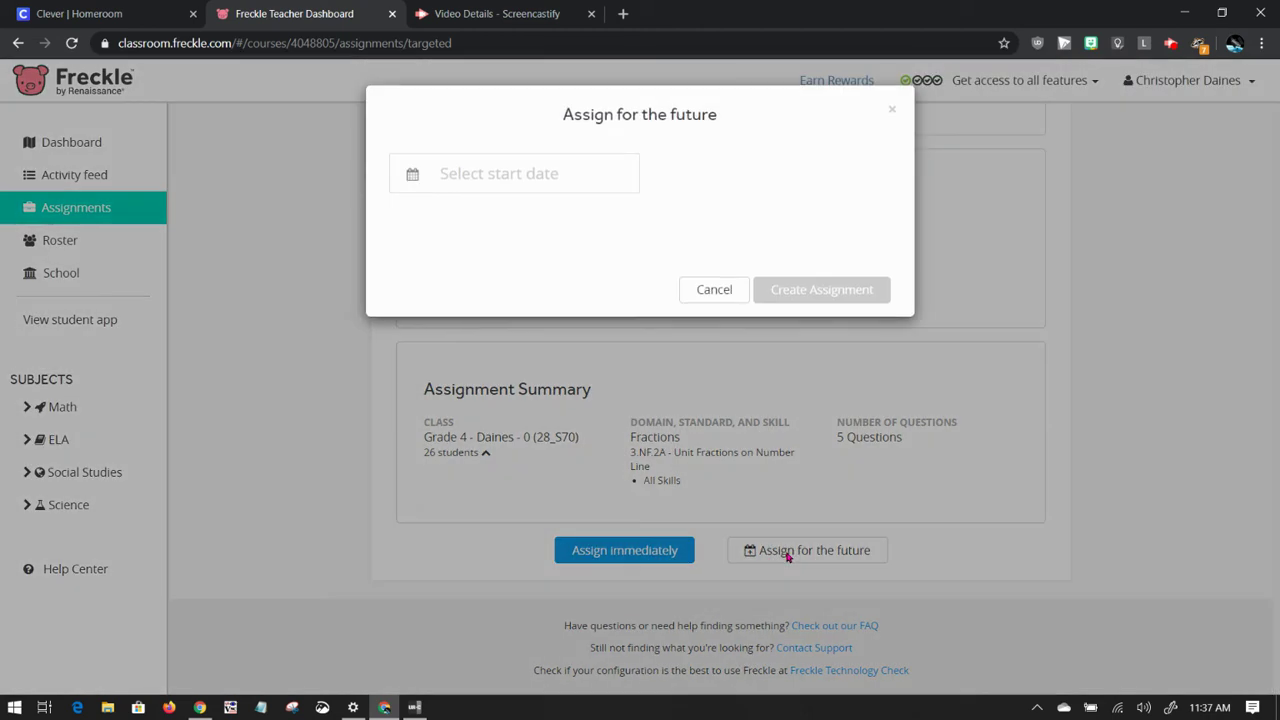
pyautogui.click(412, 175)
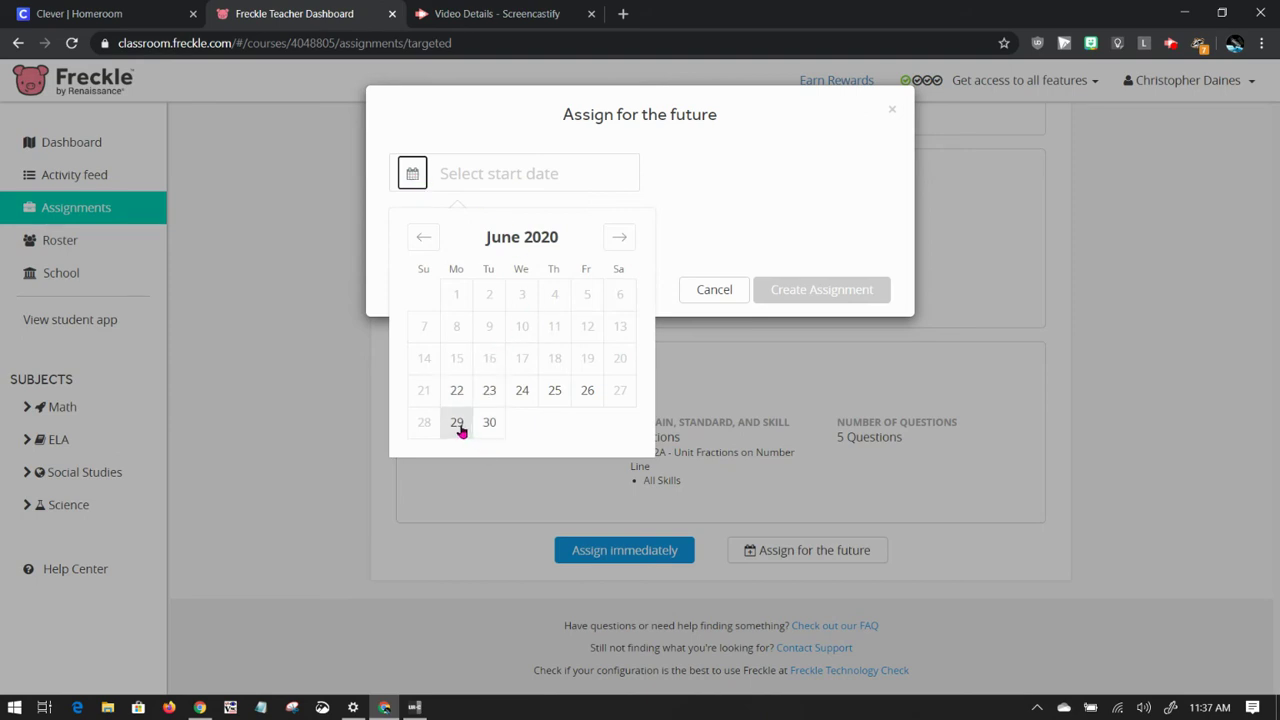
pyautogui.click(622, 239)
pyautogui.click(458, 397)
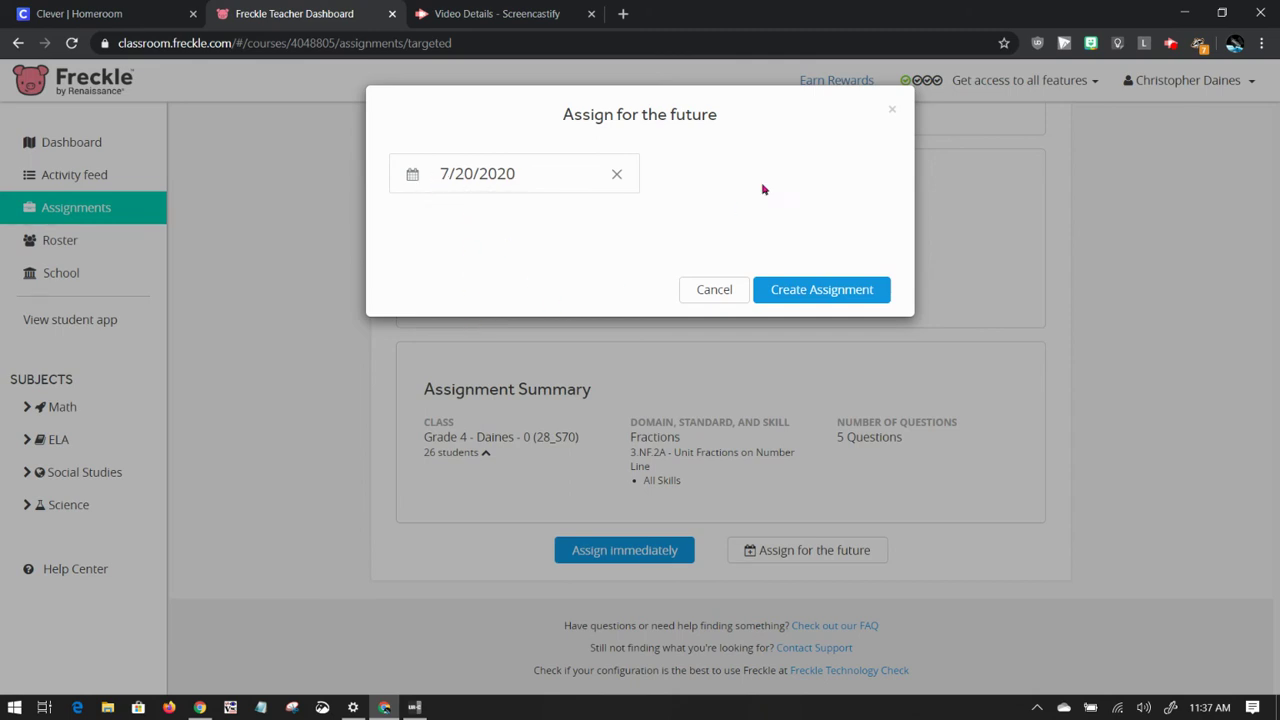
pyautogui.click(722, 292)
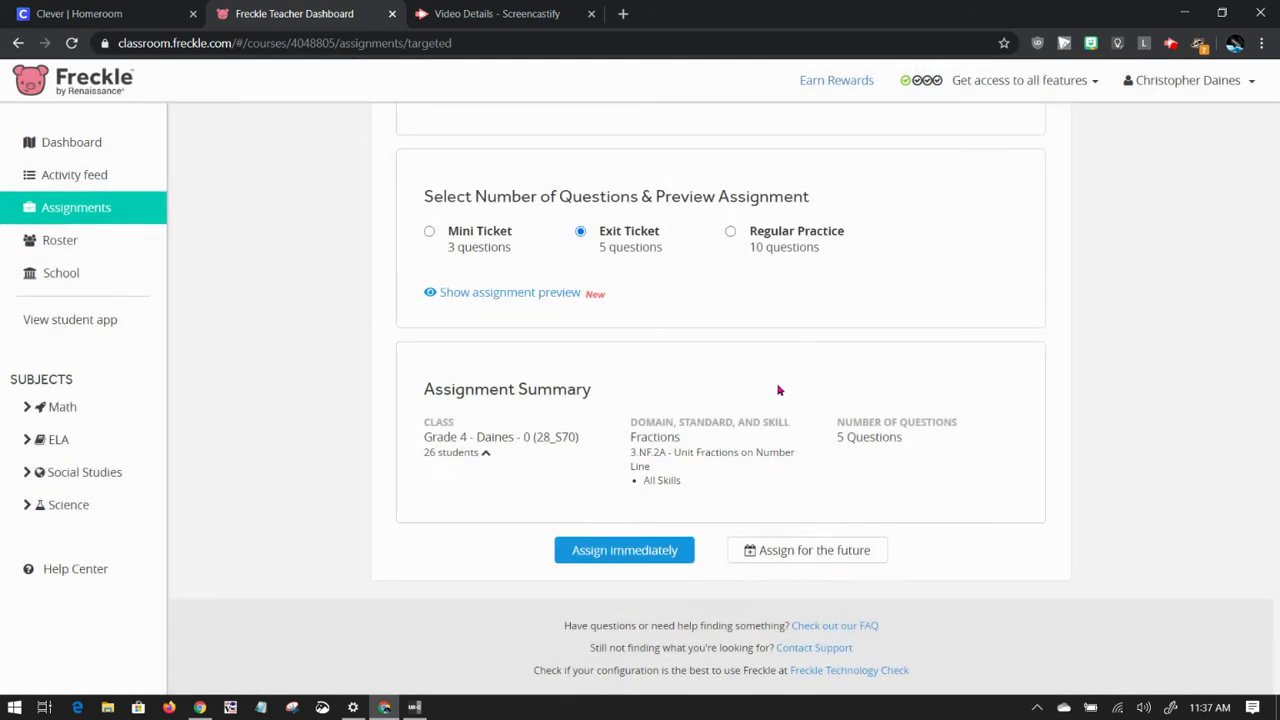
# Step: Assign immediately, keeping the title '#04 - Fractions - Unit Fractions on Number Line'
pyautogui.click(609, 550)
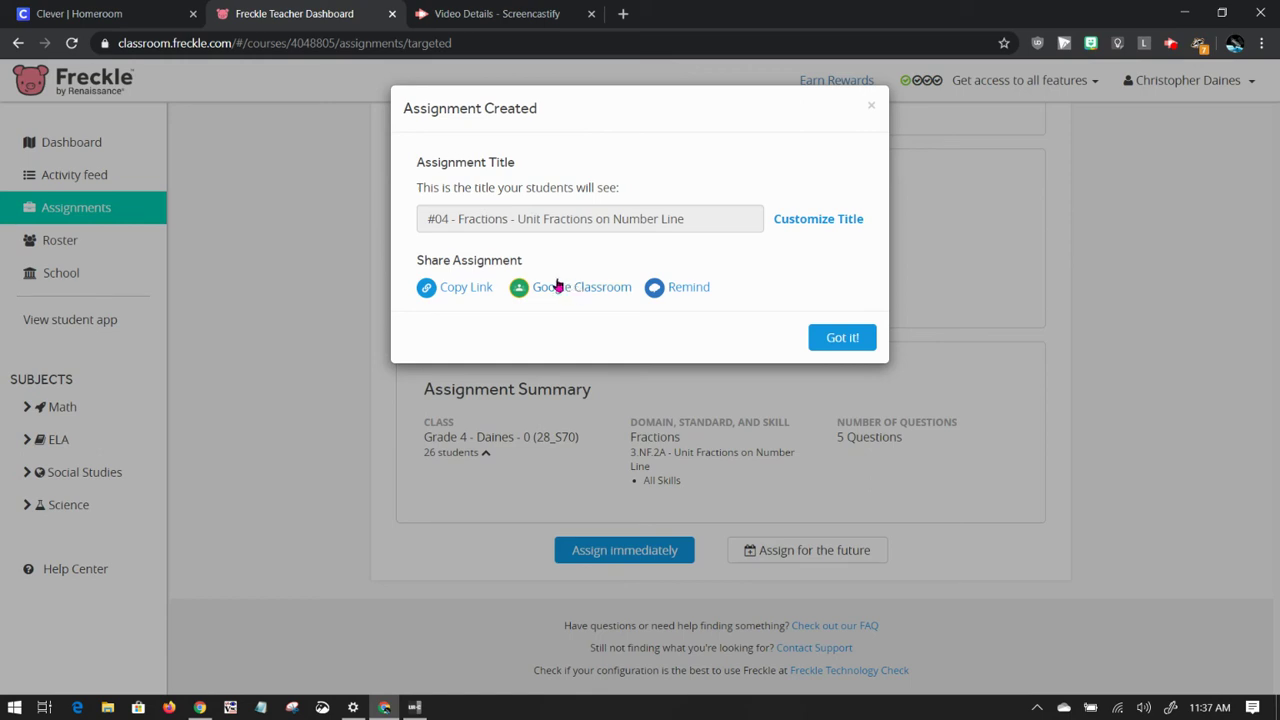
pyautogui.click(811, 217)
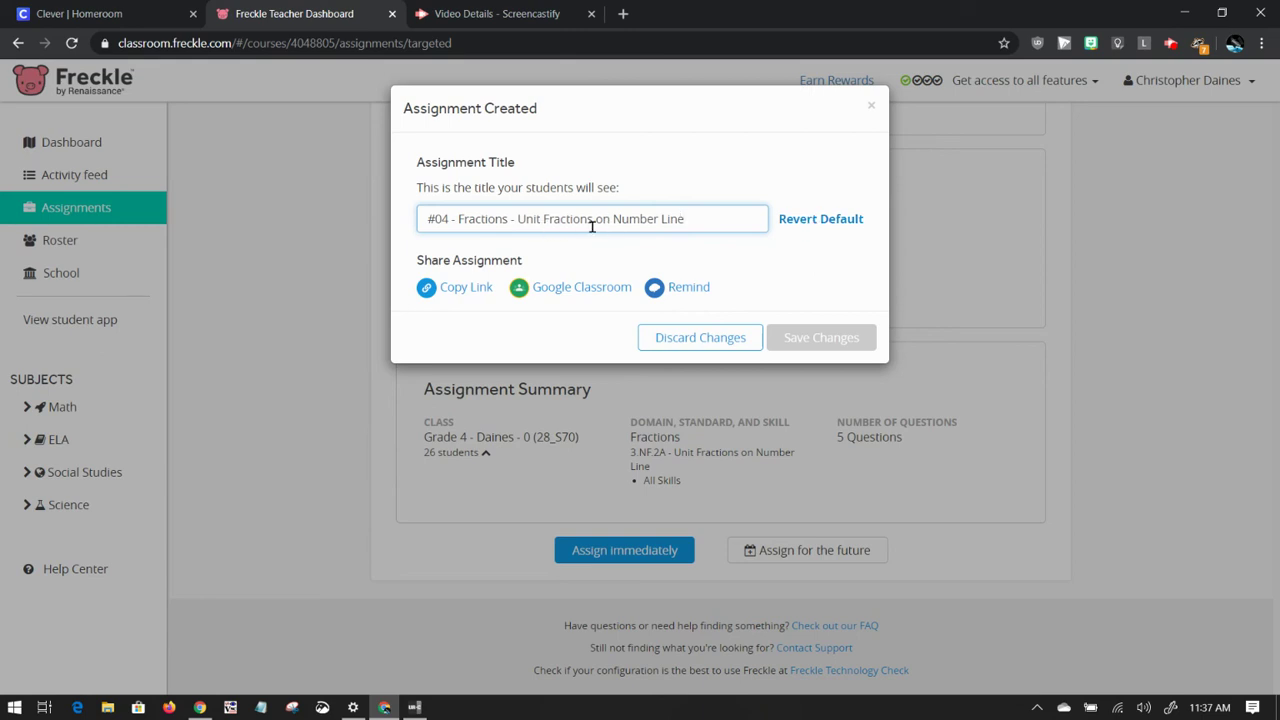
pyautogui.doubleClick(668, 224)
pyautogui.moveTo(668, 224); pyautogui.dragTo(371, 229)
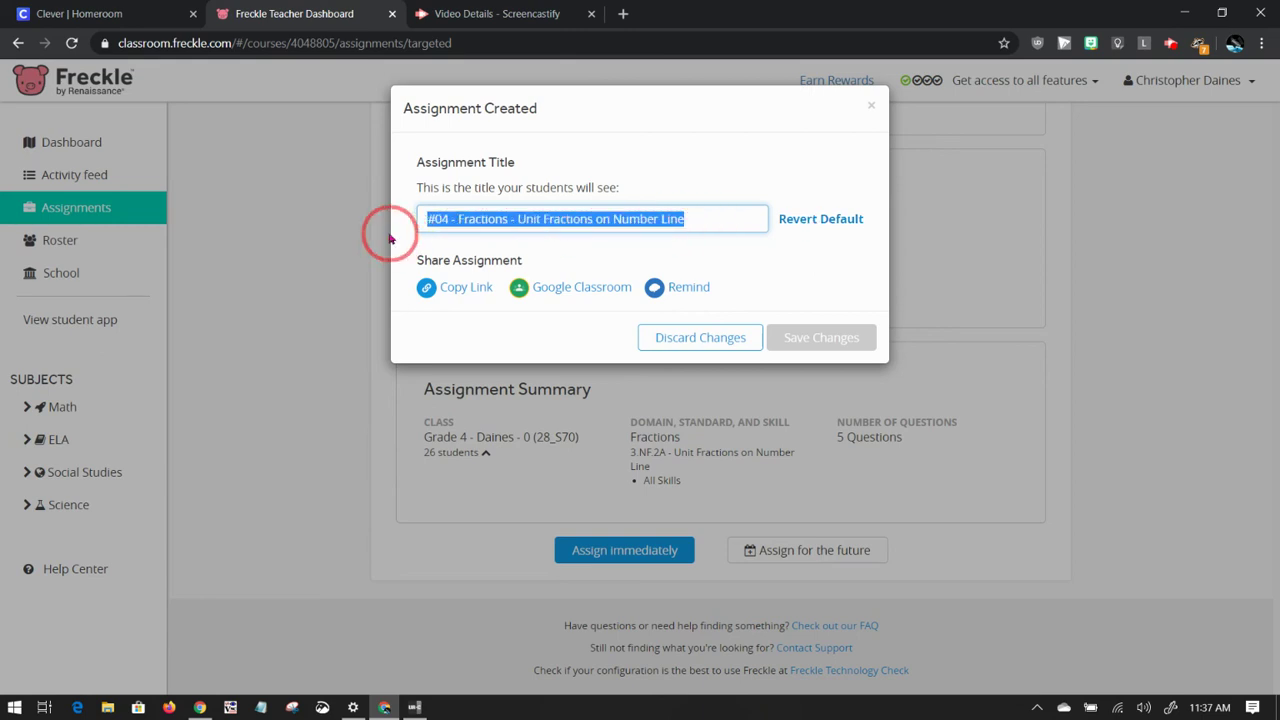
pyautogui.click(737, 209)
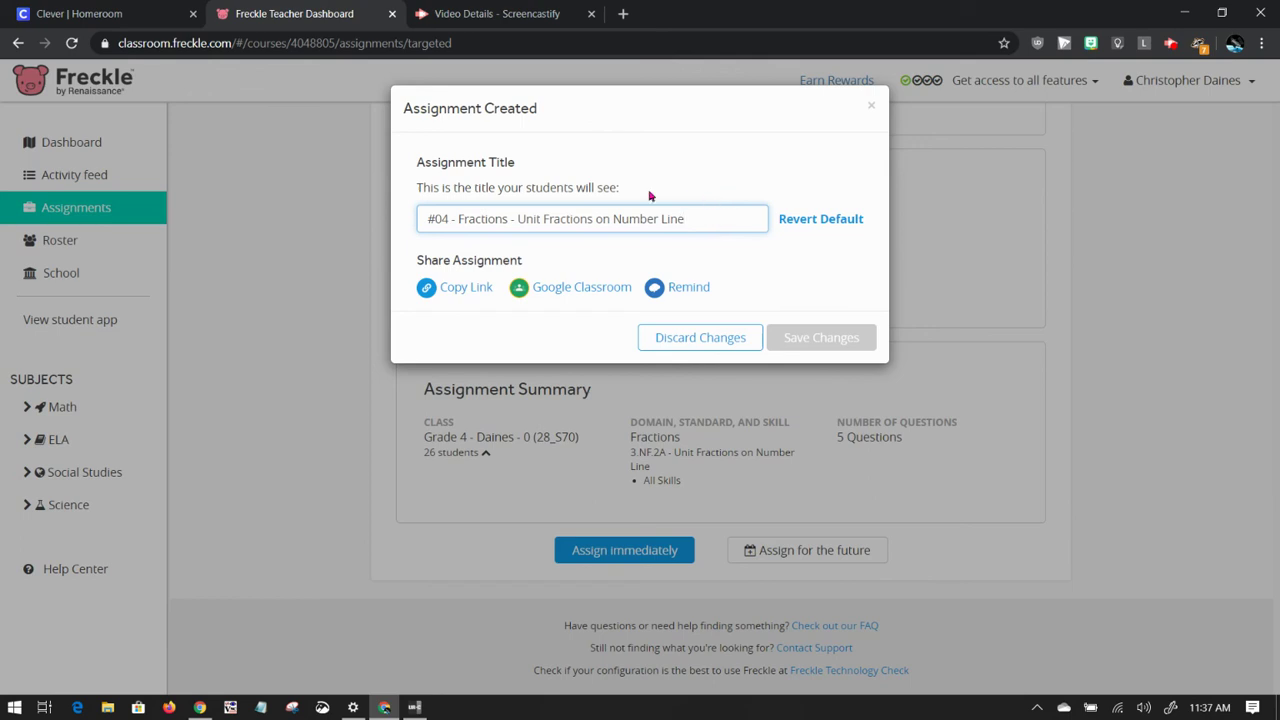
# Step: Copy the assignment's student link
pyautogui.click(456, 290)
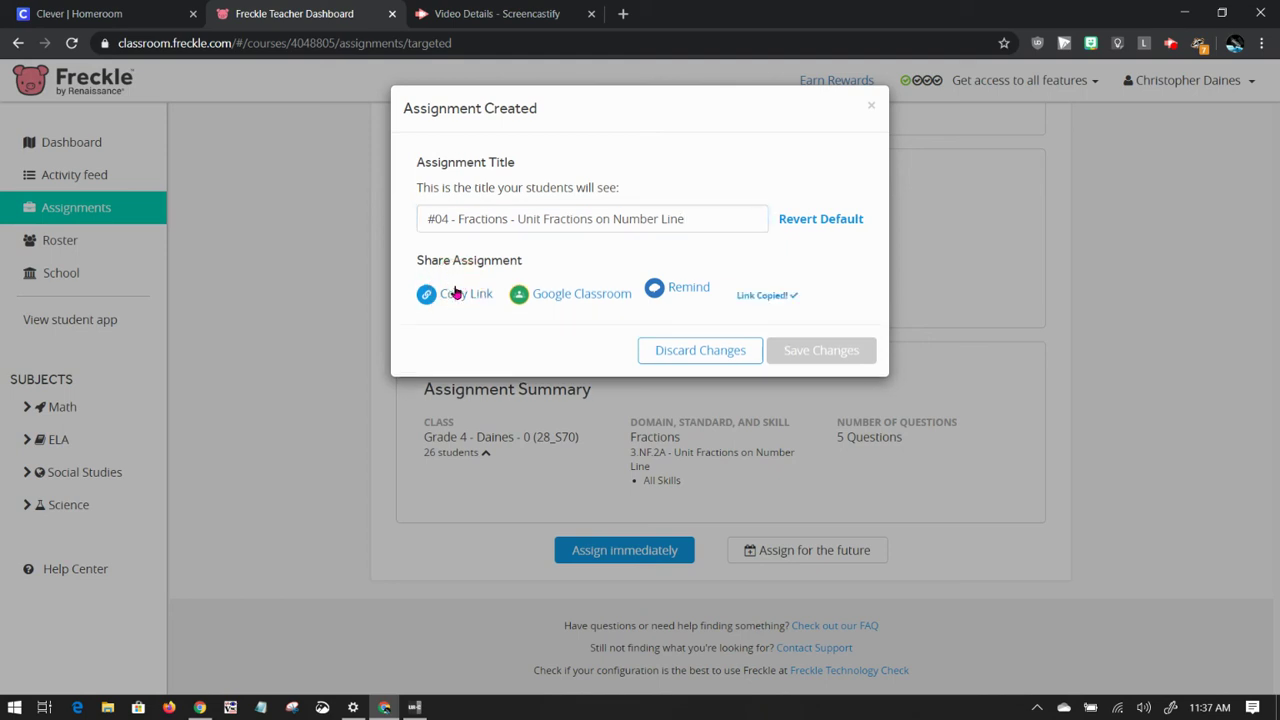
pyautogui.click(458, 293)
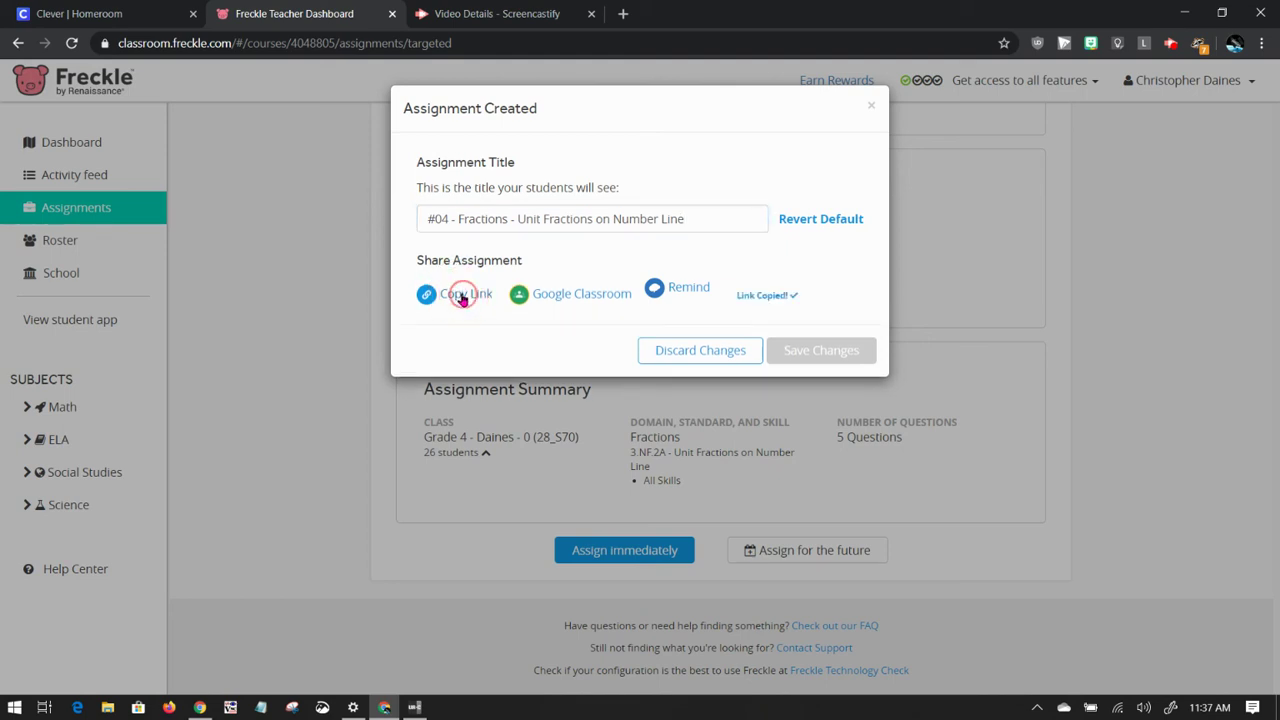
pyautogui.tripleClick(777, 297)
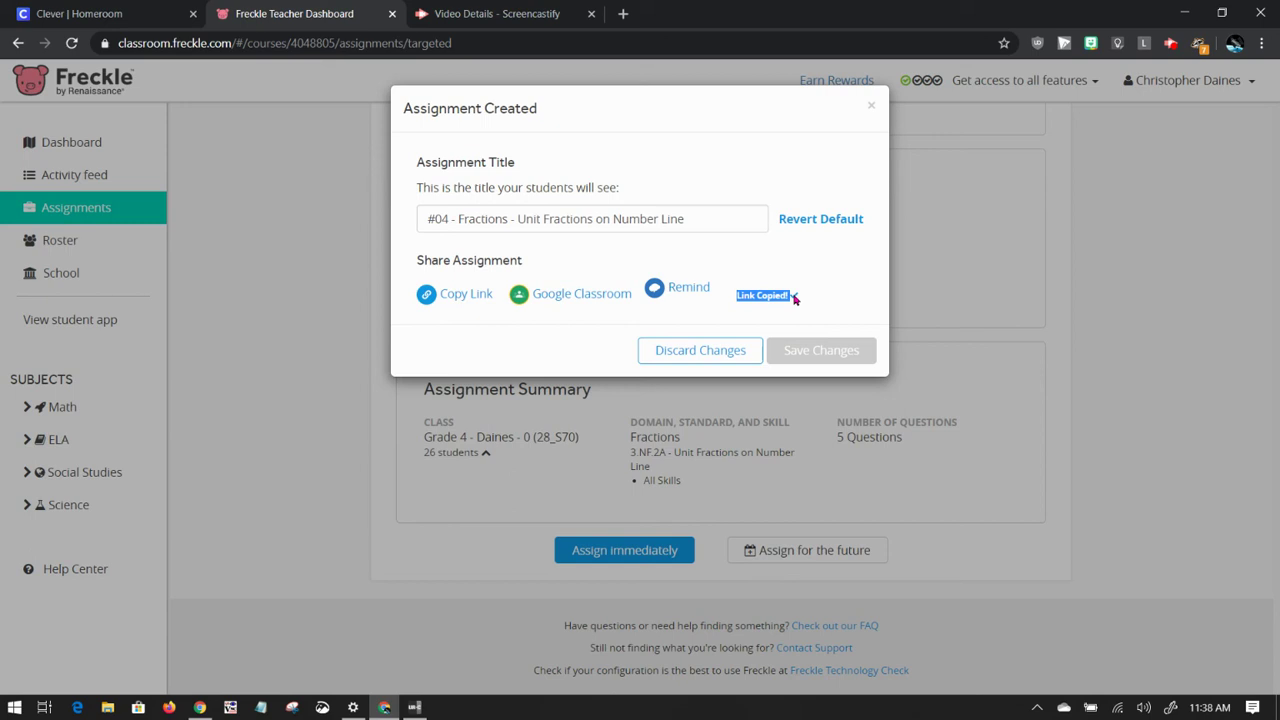
# Step: Share the Freckle link to Google Classroom for the 2019-2020 Q4 class
pyautogui.click(553, 296)
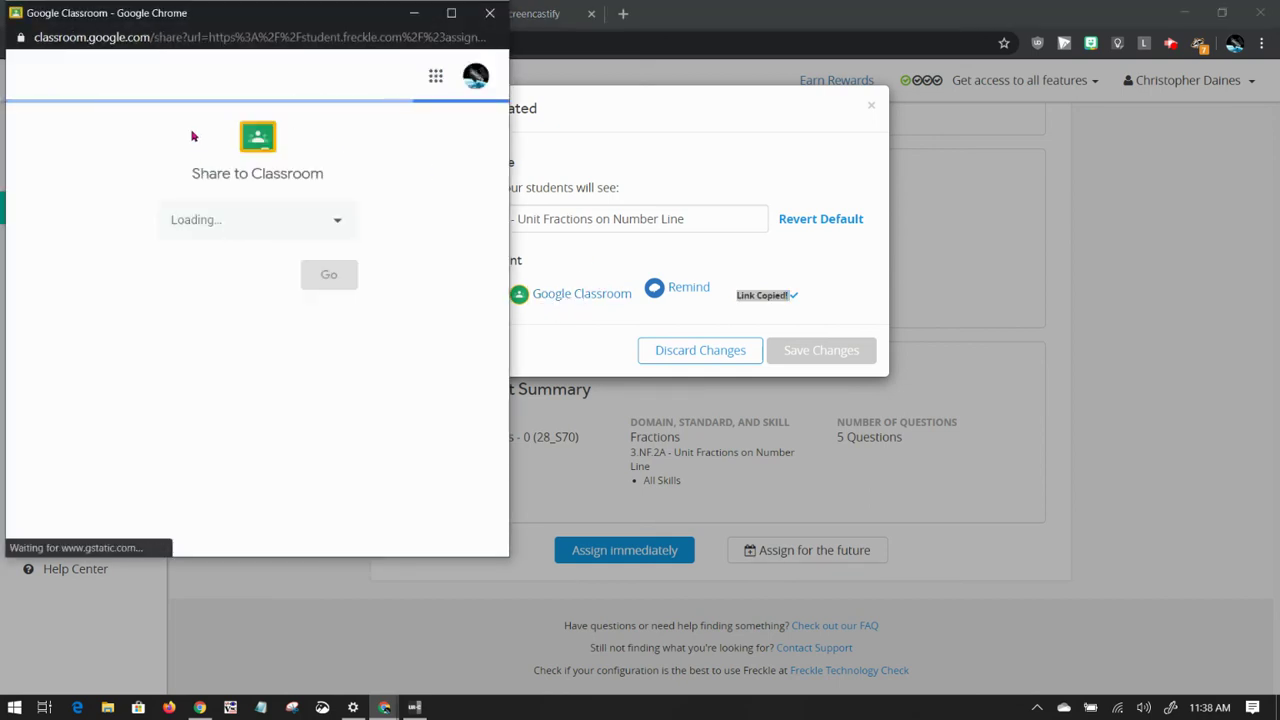
pyautogui.click(330, 216)
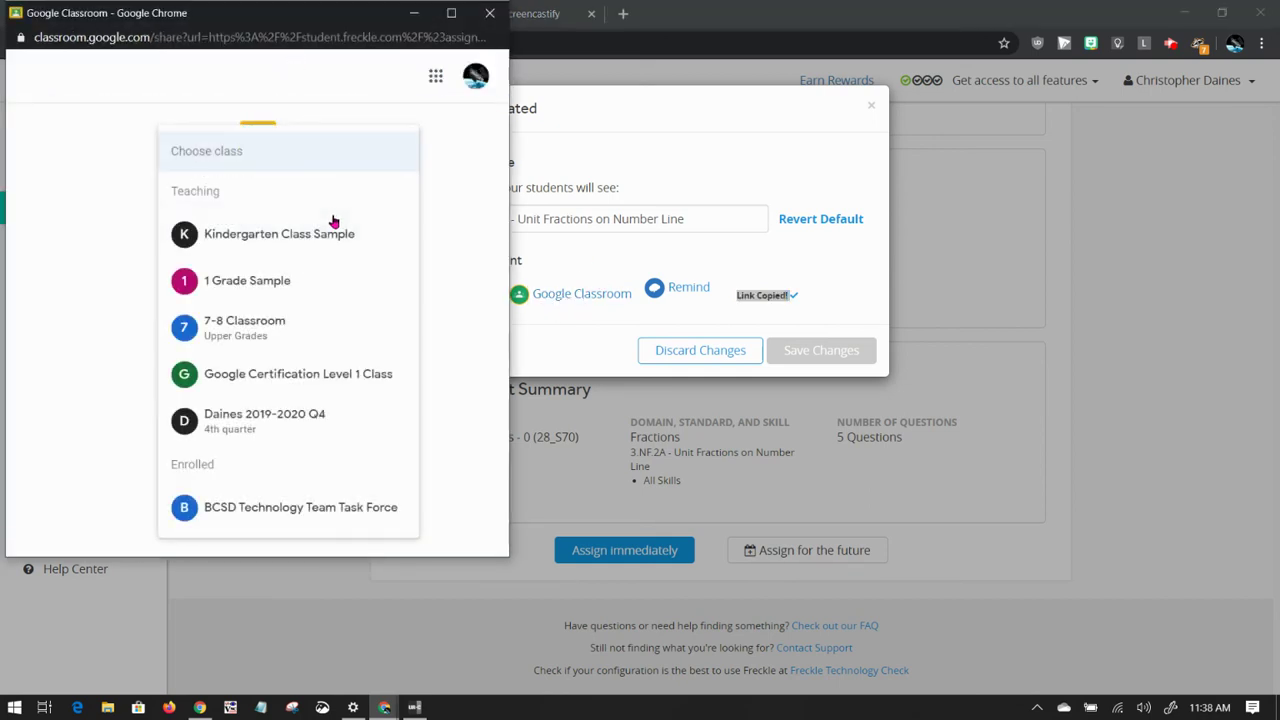
pyautogui.click(328, 431)
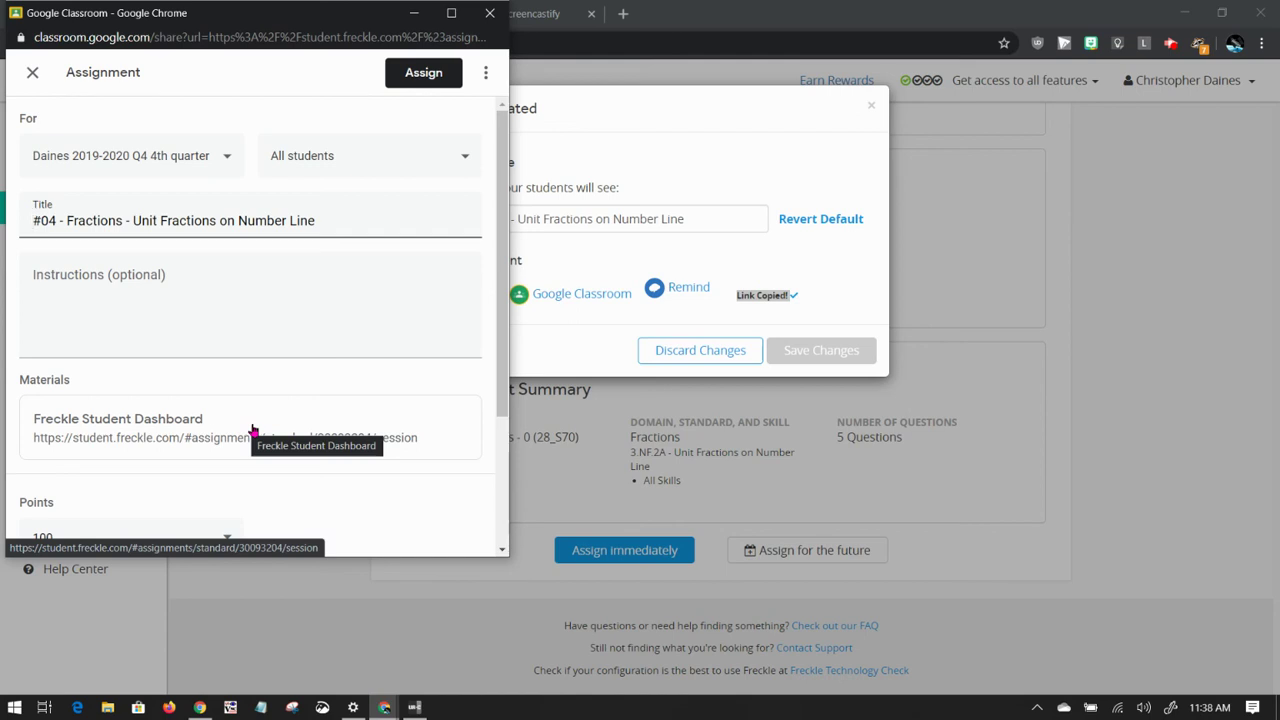
pyautogui.scroll(-2, 366, 450)
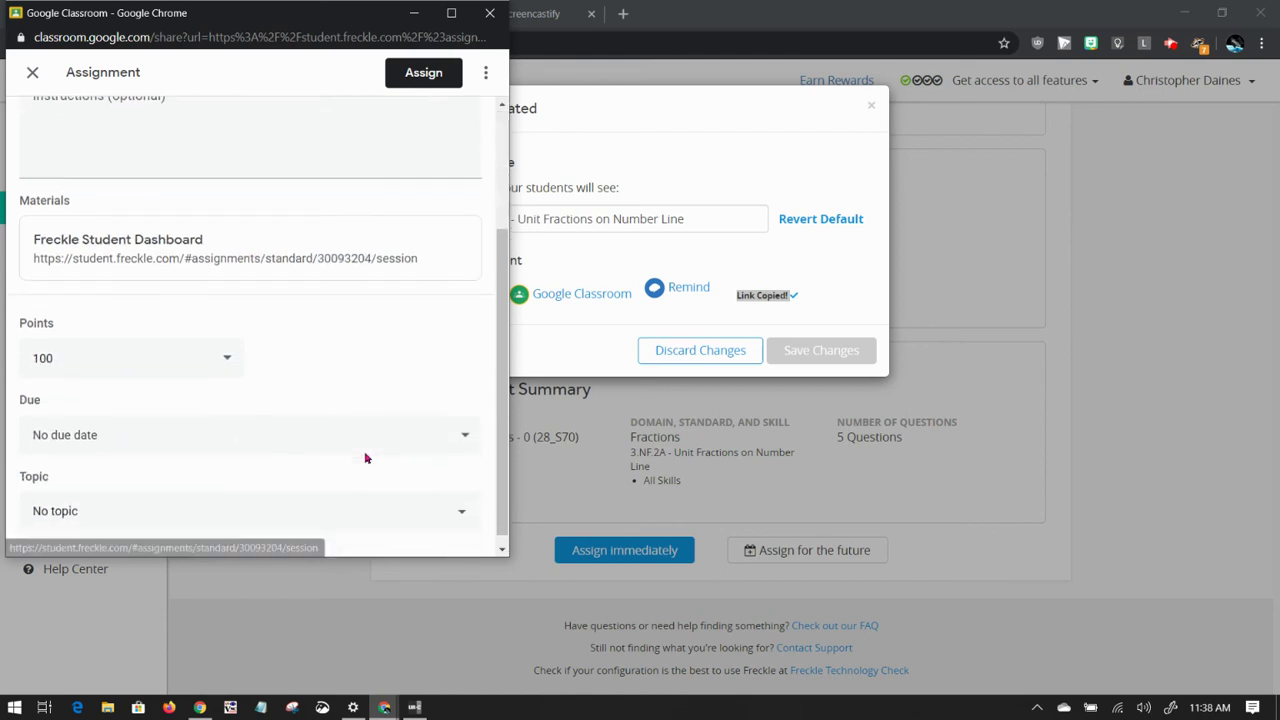
# Step: Set the due date to Tue, Jun 23, 2020 at 4:00 PM and assign it
pyautogui.click(240, 418)
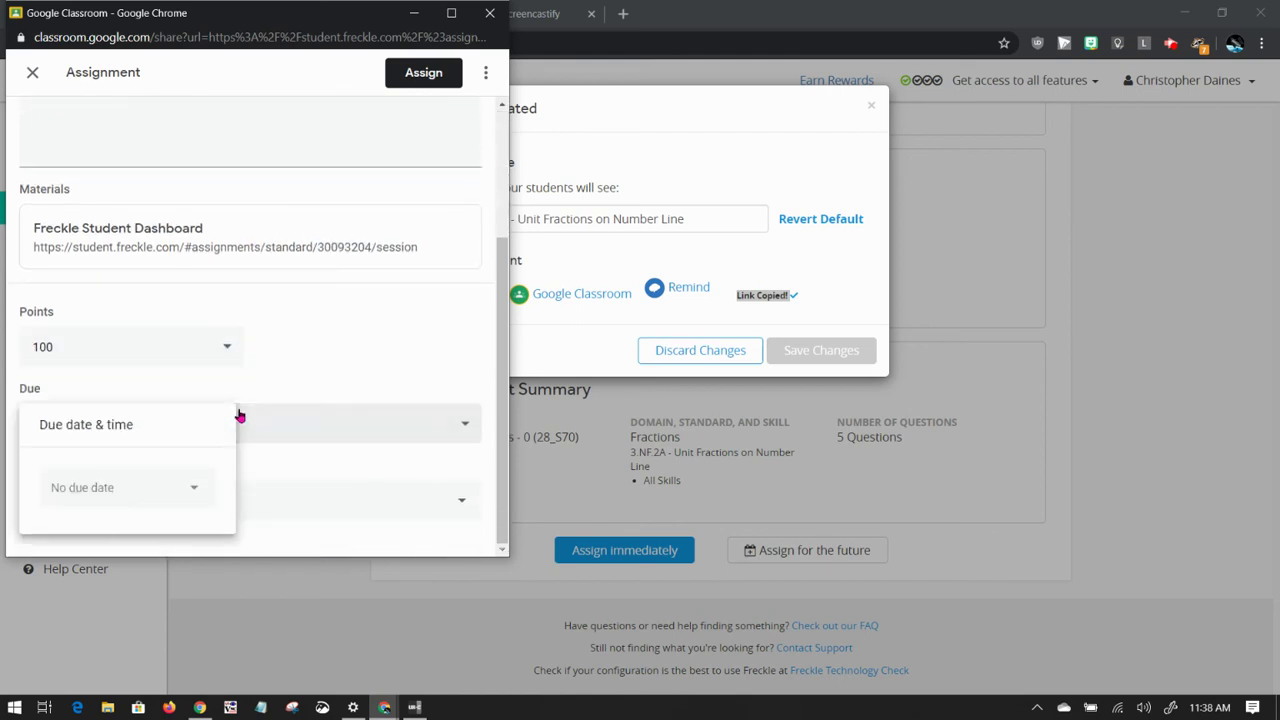
pyautogui.click(194, 489)
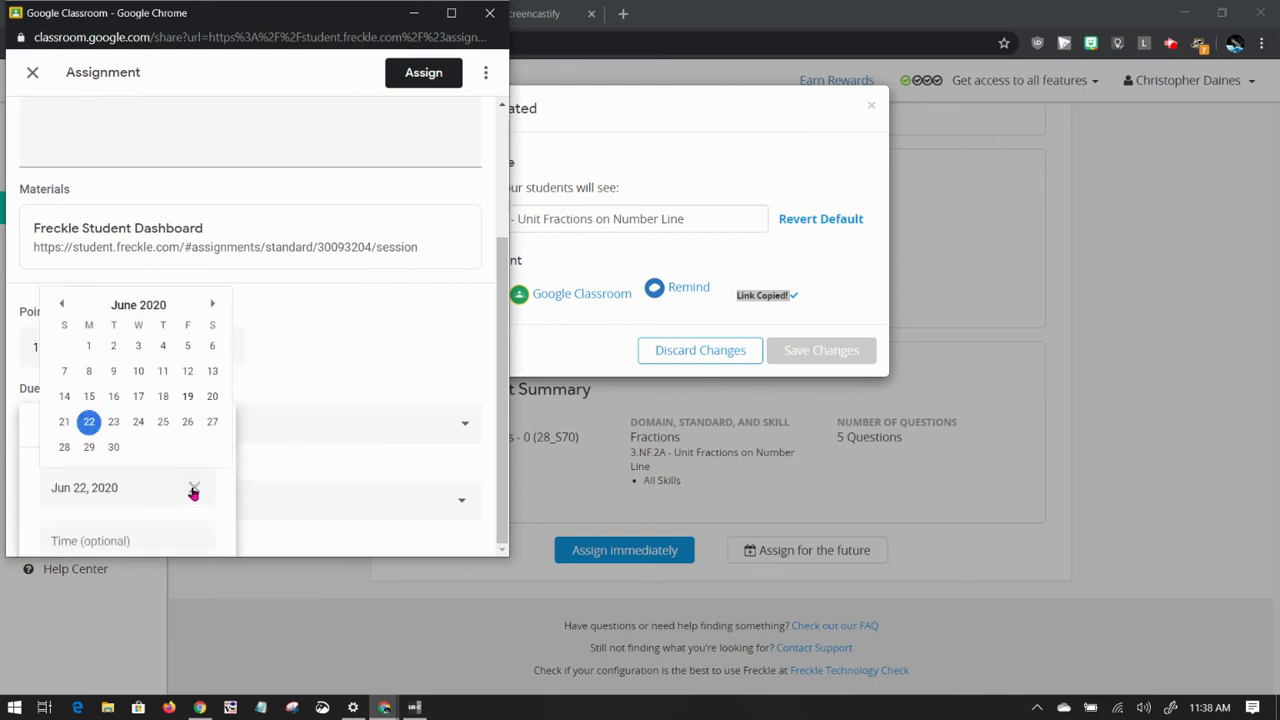
pyautogui.click(117, 424)
pyautogui.click(116, 540)
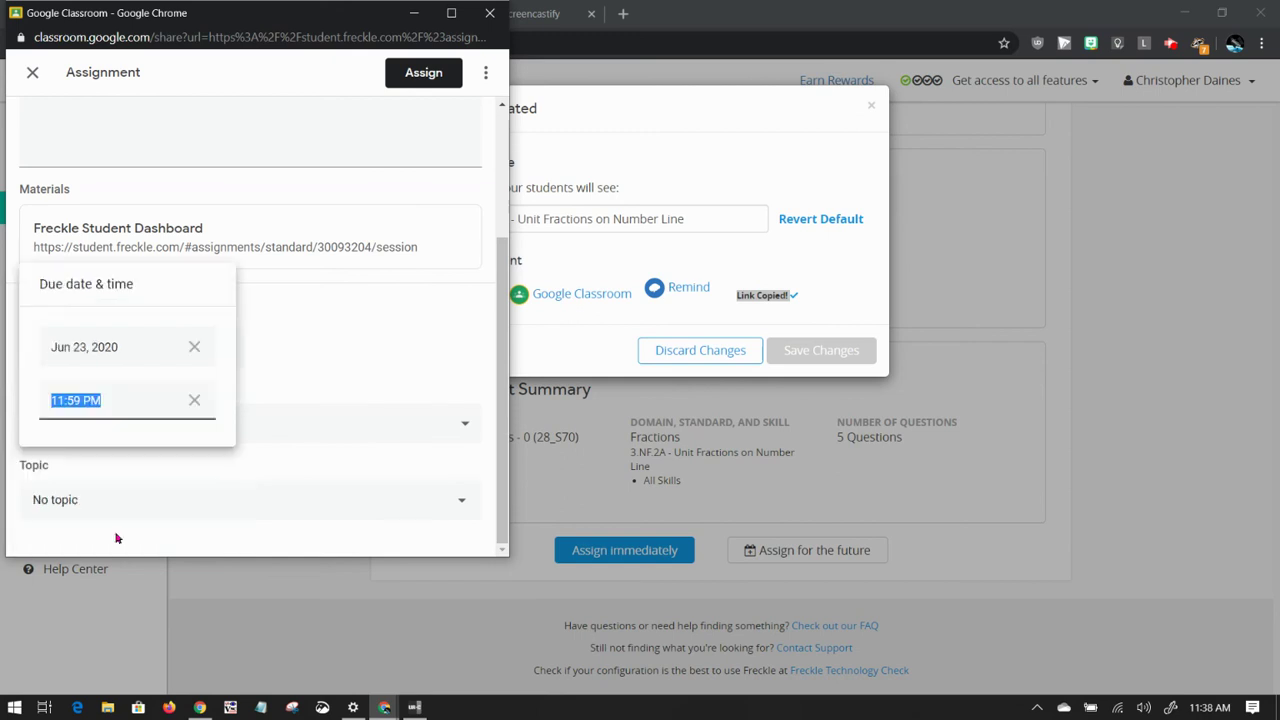
pyautogui.click(110, 401)
pyautogui.moveTo(92, 401); pyautogui.dragTo(33, 409)
pyautogui.write('4 PM')
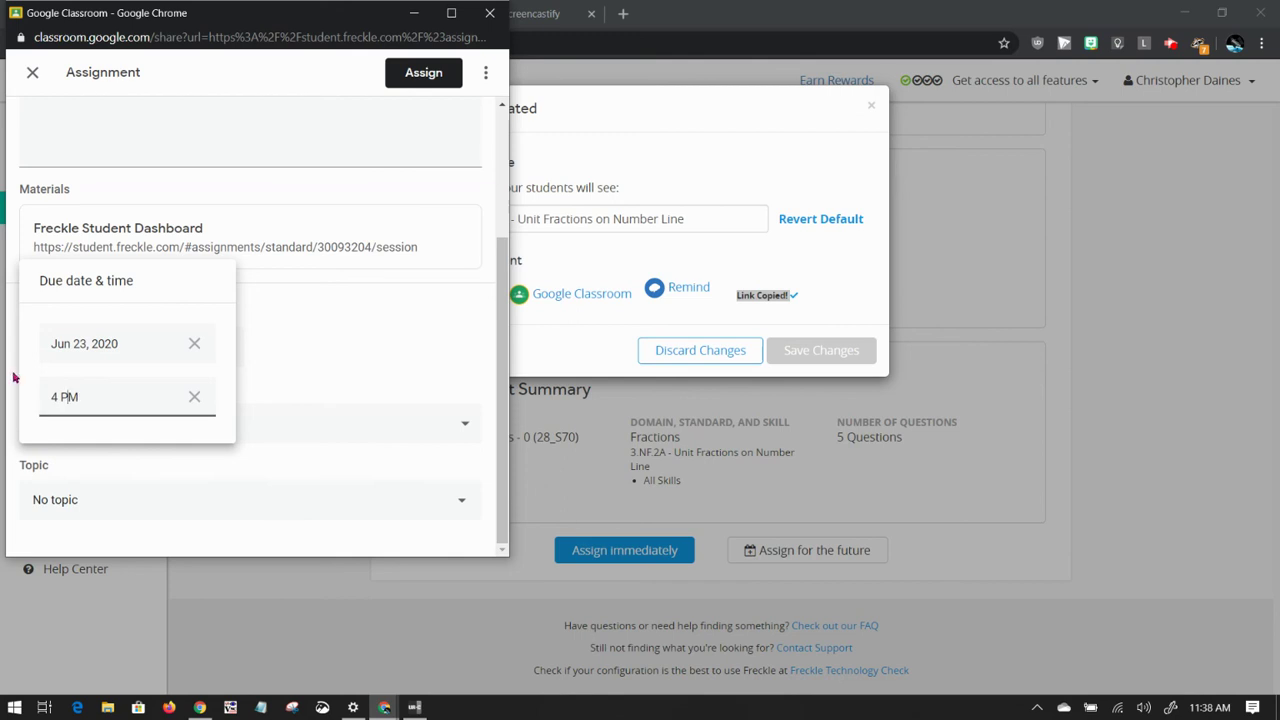
pyautogui.click(309, 340)
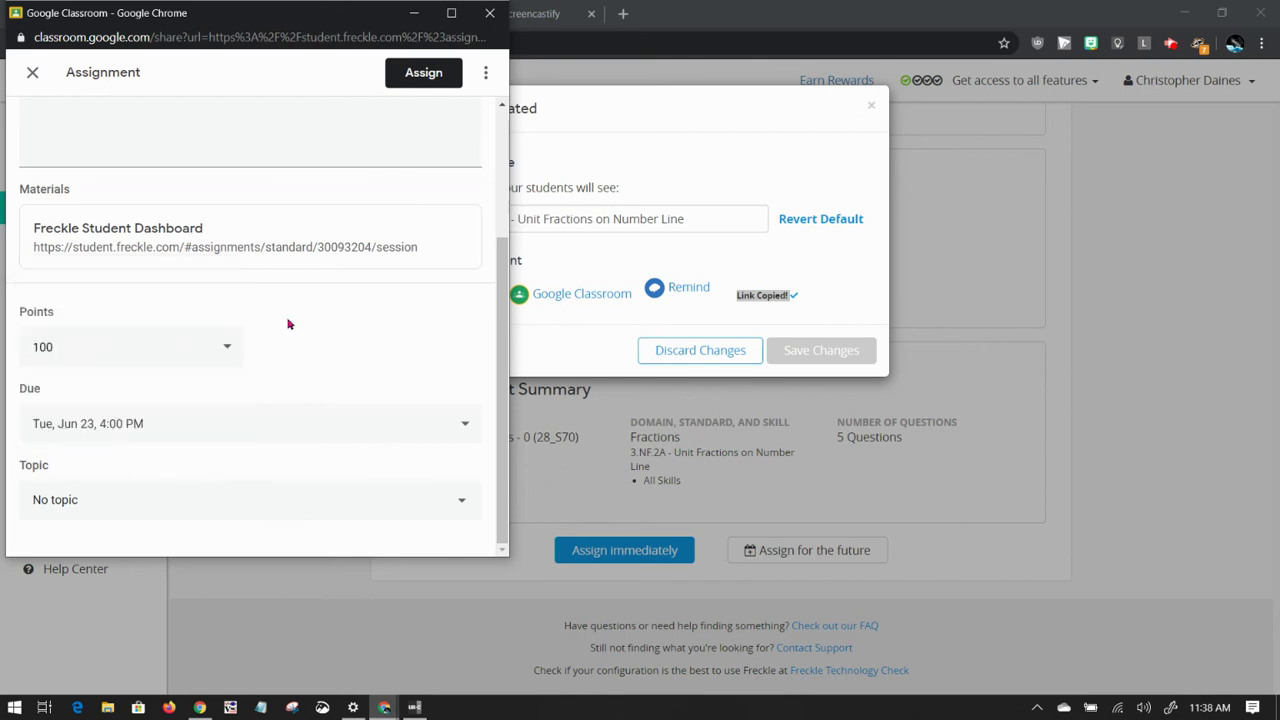
pyautogui.click(423, 82)
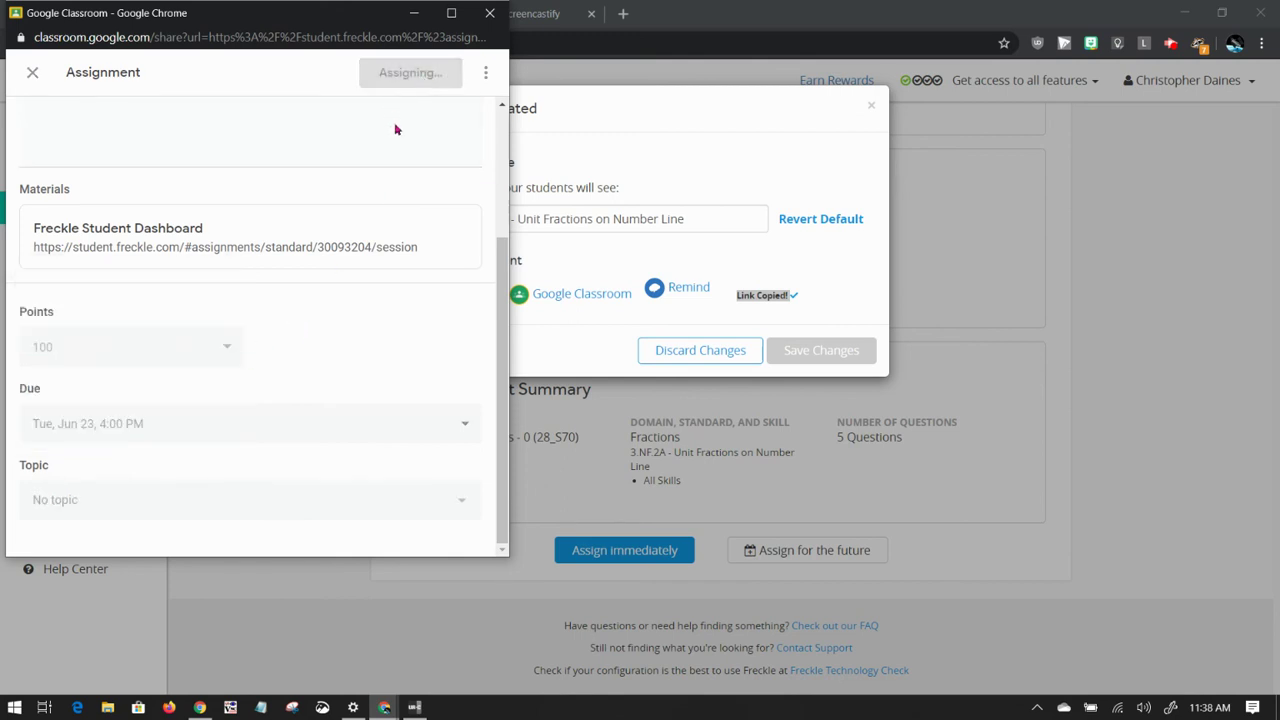